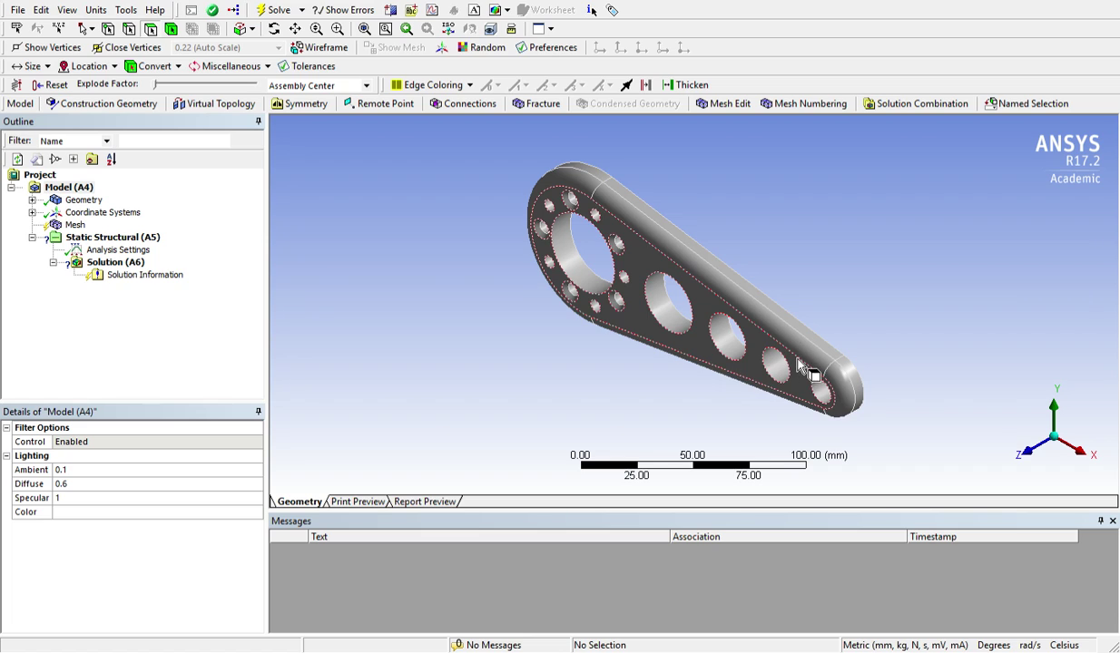
- Assign Aluminum Alloy as the material of the 150mmcrank with holes body
{"action": "middle_click_drag", "start_coordinate": [779, 352], "coordinate": [895, 311]}
{"action": "middle_click_drag", "start_coordinate": [596, 420], "coordinate": [821, 381]}
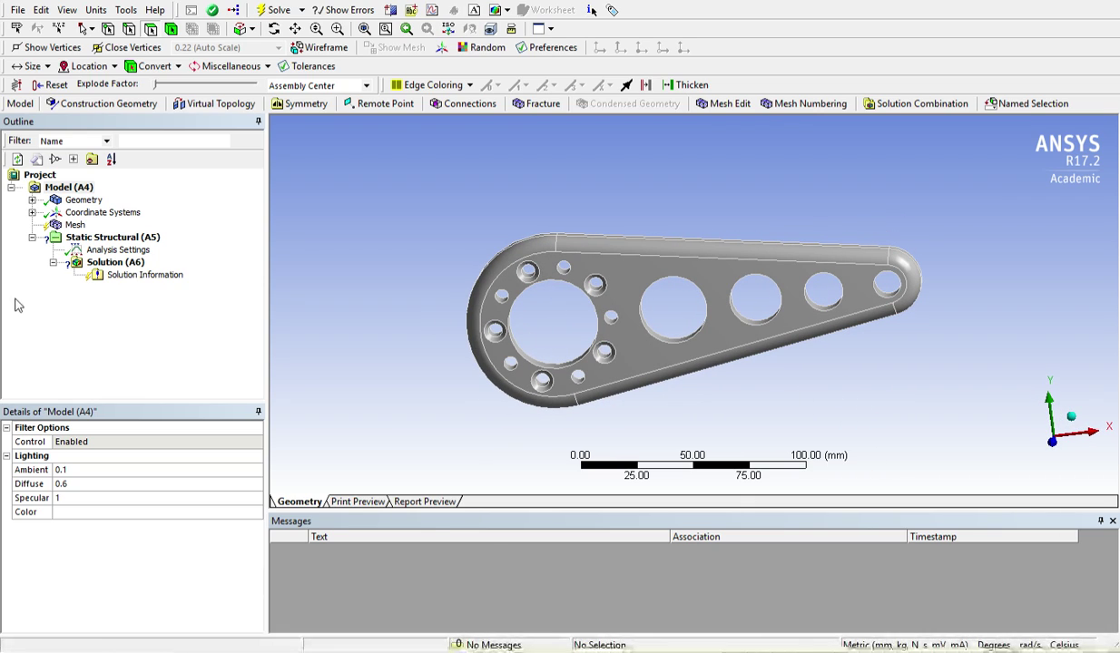
{"action": "left_click", "coordinate": [83, 200]}
{"action": "left_click", "coordinate": [32, 200]}
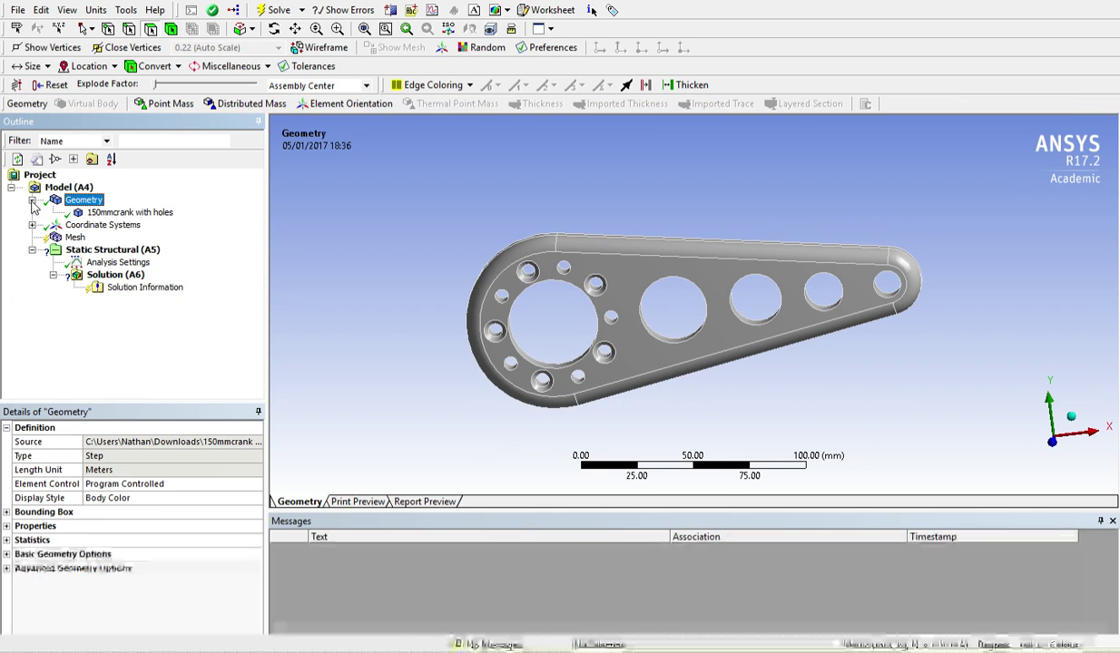
{"action": "left_click", "coordinate": [115, 215]}
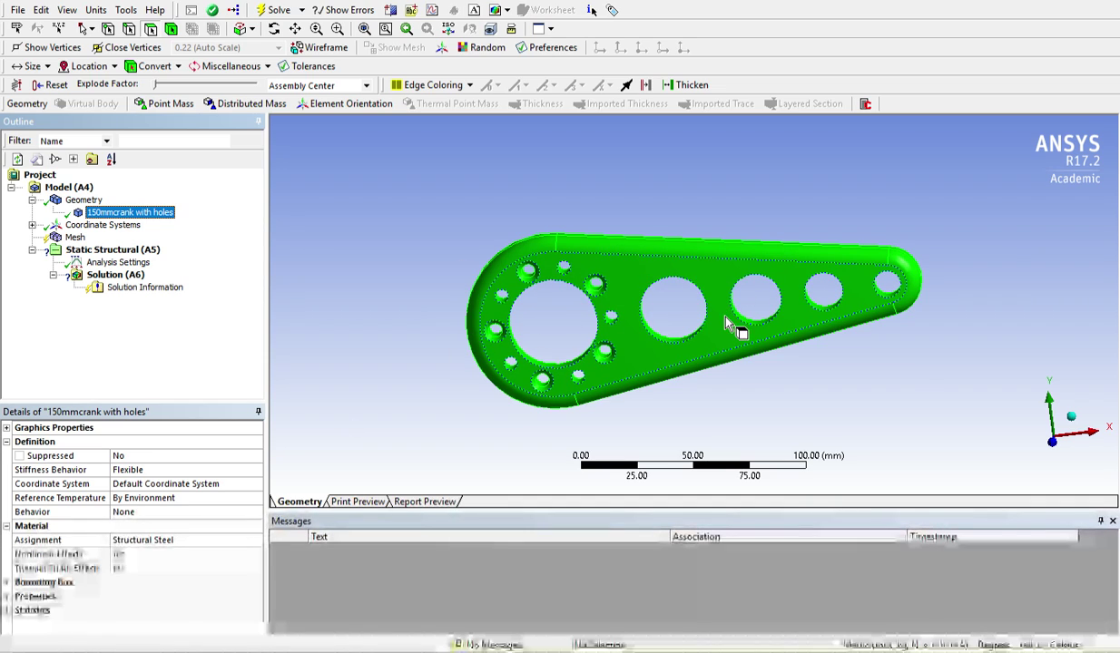
{"action": "left_click", "coordinate": [83, 200]}
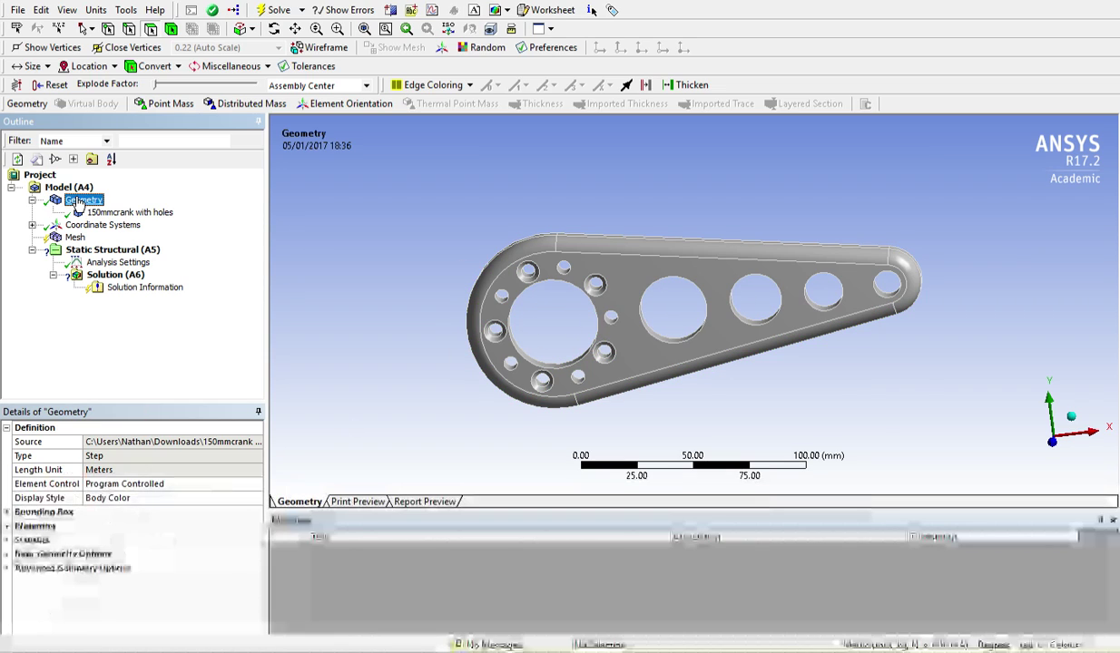
{"action": "left_click", "coordinate": [107, 214]}
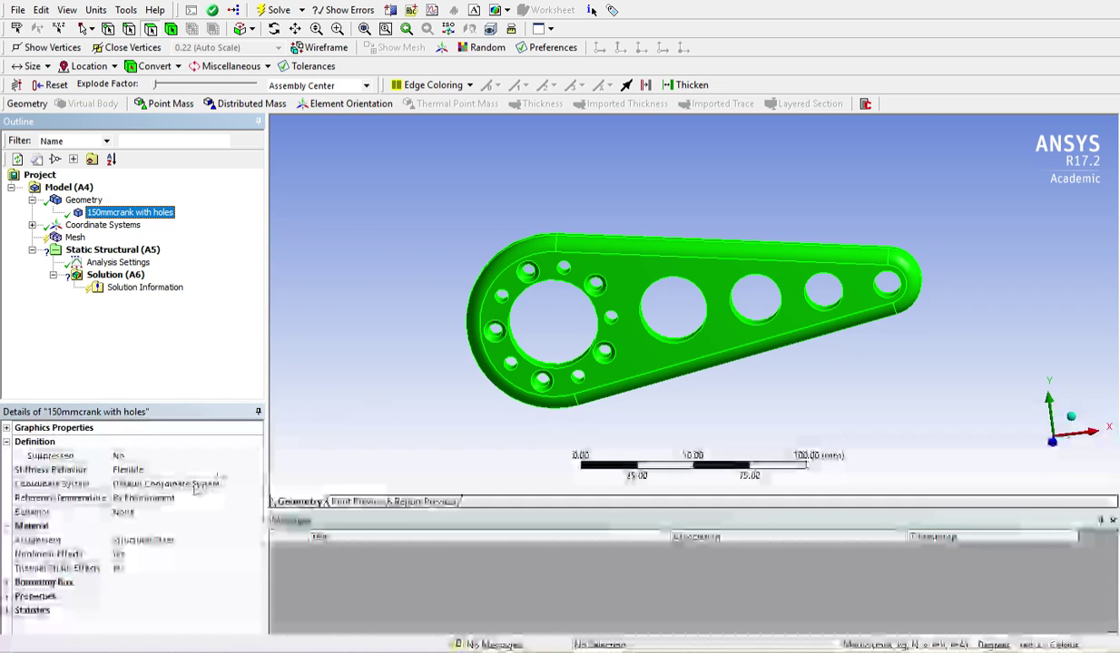
{"action": "left_click", "coordinate": [137, 542]}
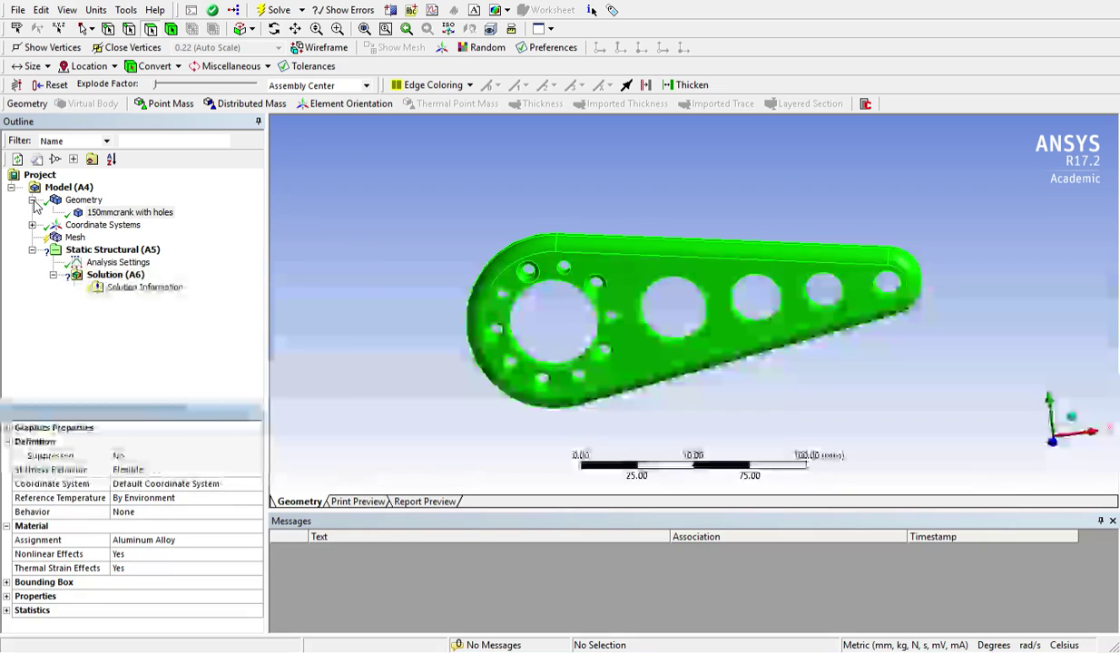
{"action": "left_click", "coordinate": [32, 200]}
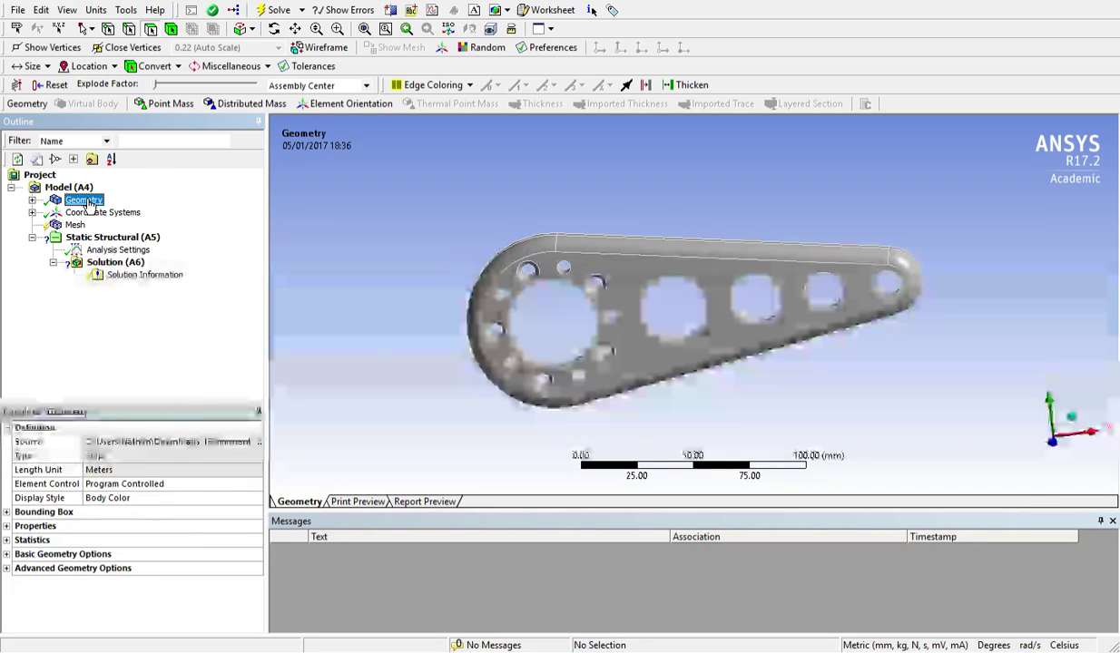
- Create a remote point on the cylindrical face of the hole at the crank's narrow end
{"action": "left_click", "coordinate": [65, 188]}
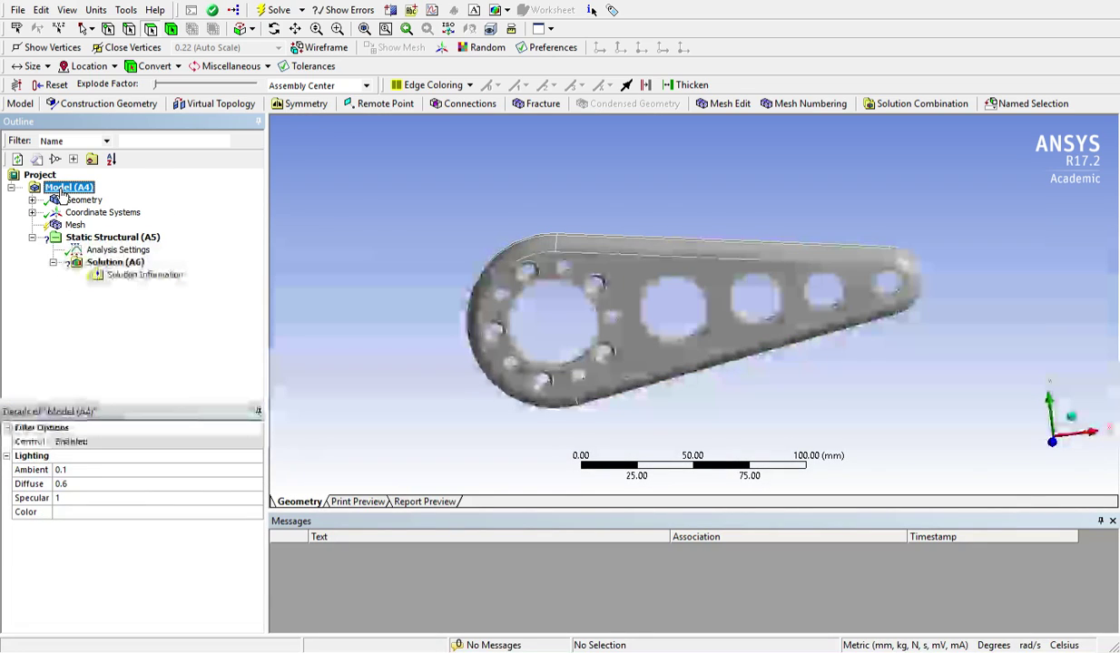
{"action": "middle_click_drag", "start_coordinate": [758, 306], "coordinate": [727, 304]}
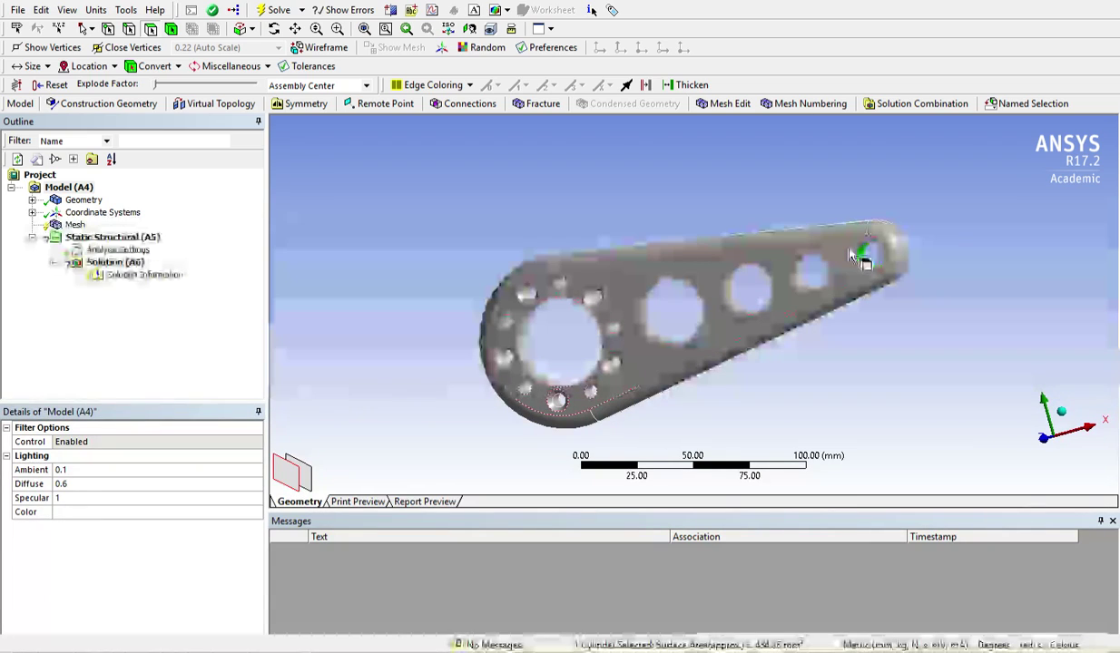
{"action": "middle_click_drag", "start_coordinate": [864, 250], "coordinate": [687, 387]}
{"action": "middle_click_drag", "start_coordinate": [687, 284], "coordinate": [840, 324]}
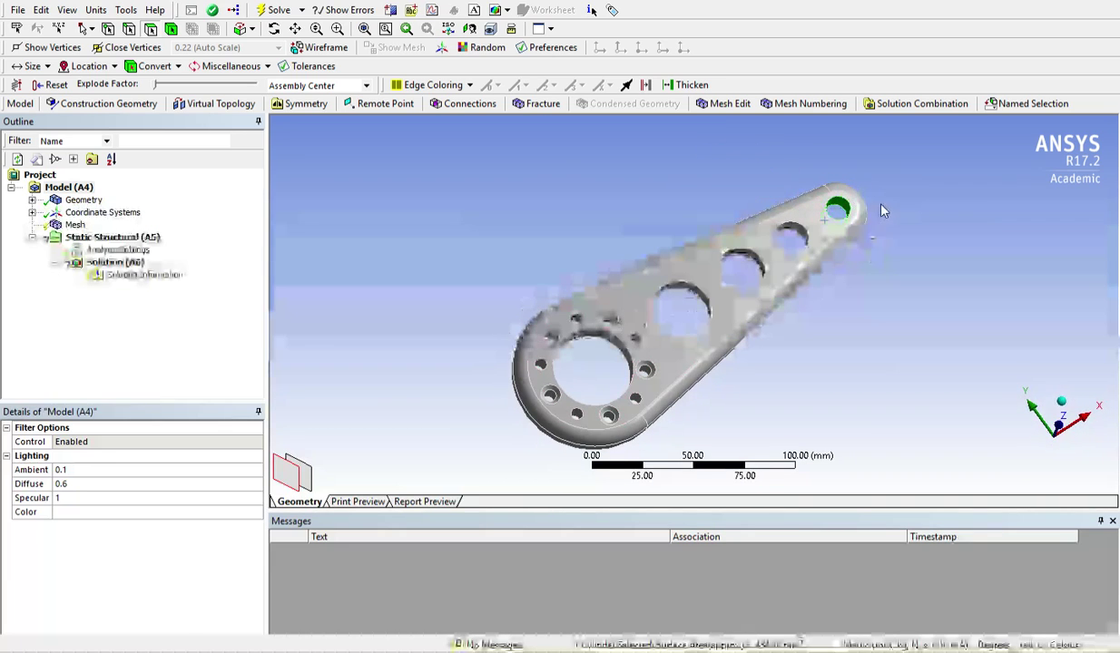
{"action": "scroll", "coordinate": [849, 231], "scroll_direction": "up", "scroll_amount": 4}
{"action": "middle_click_drag", "start_coordinate": [919, 268], "coordinate": [959, 277]}
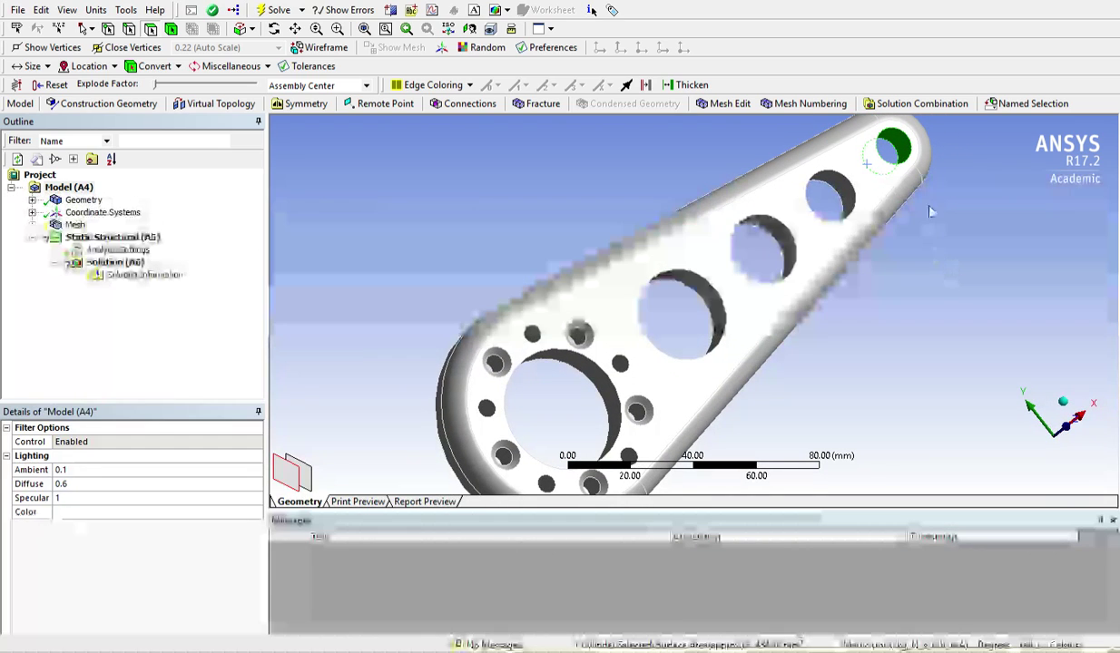
{"action": "middle_click_drag", "start_coordinate": [899, 145], "coordinate": [537, 305]}
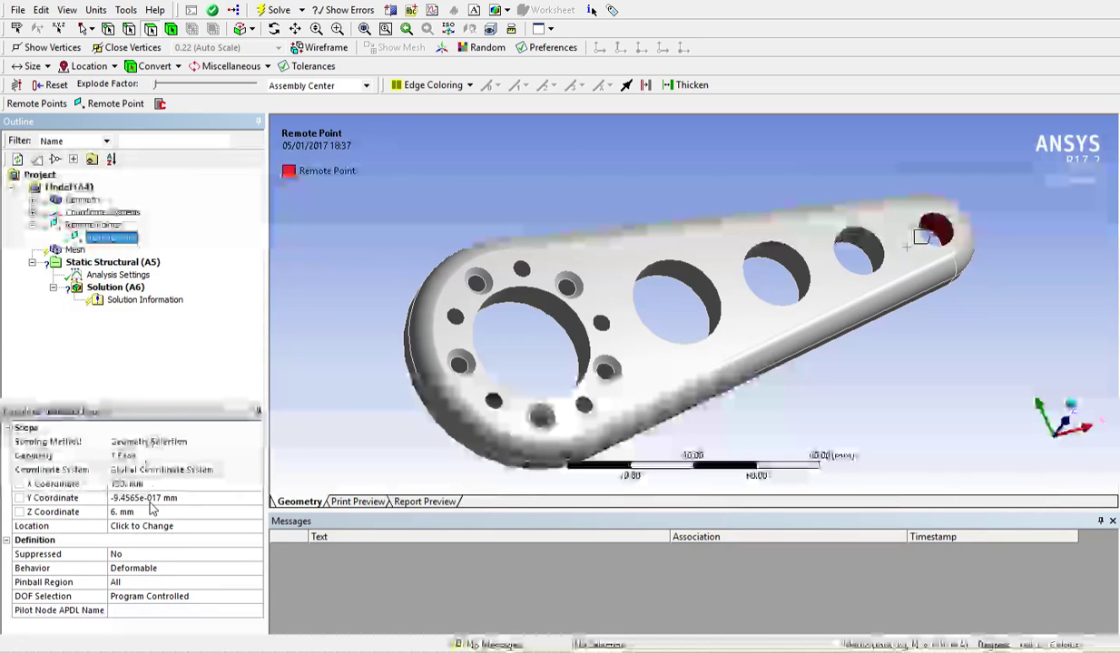
- Set the remote point's Z coordinate to 50 mm
{"action": "left_click", "coordinate": [125, 513]}
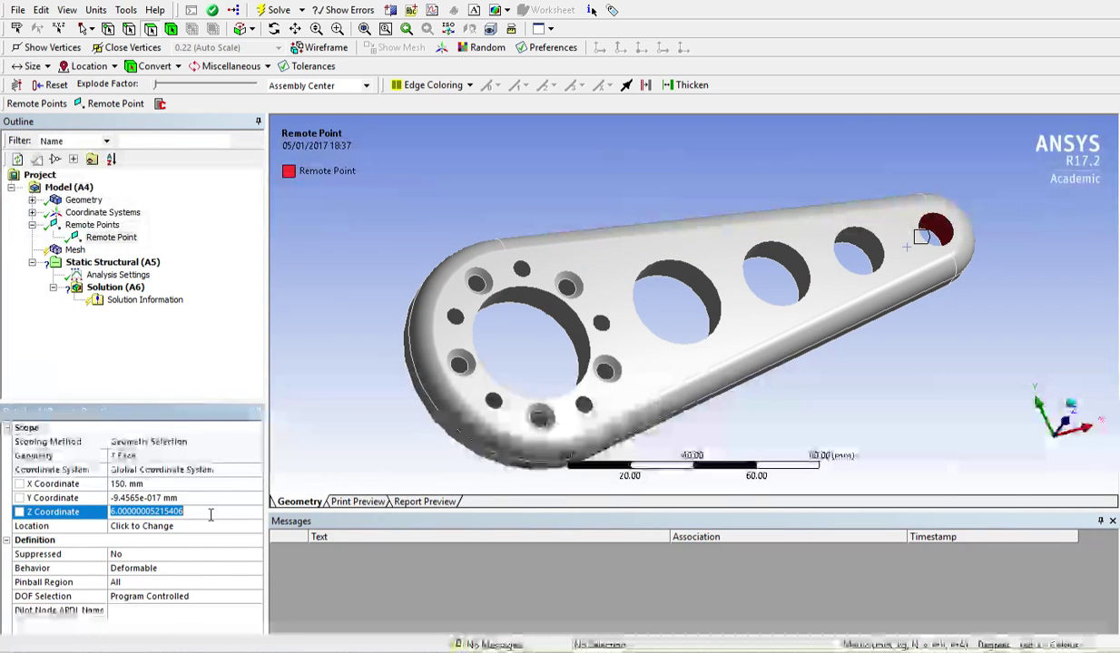
{"action": "key", "text": "BackSpace"}
{"action": "type", "text": "50"}
{"action": "key", "text": "Return"}
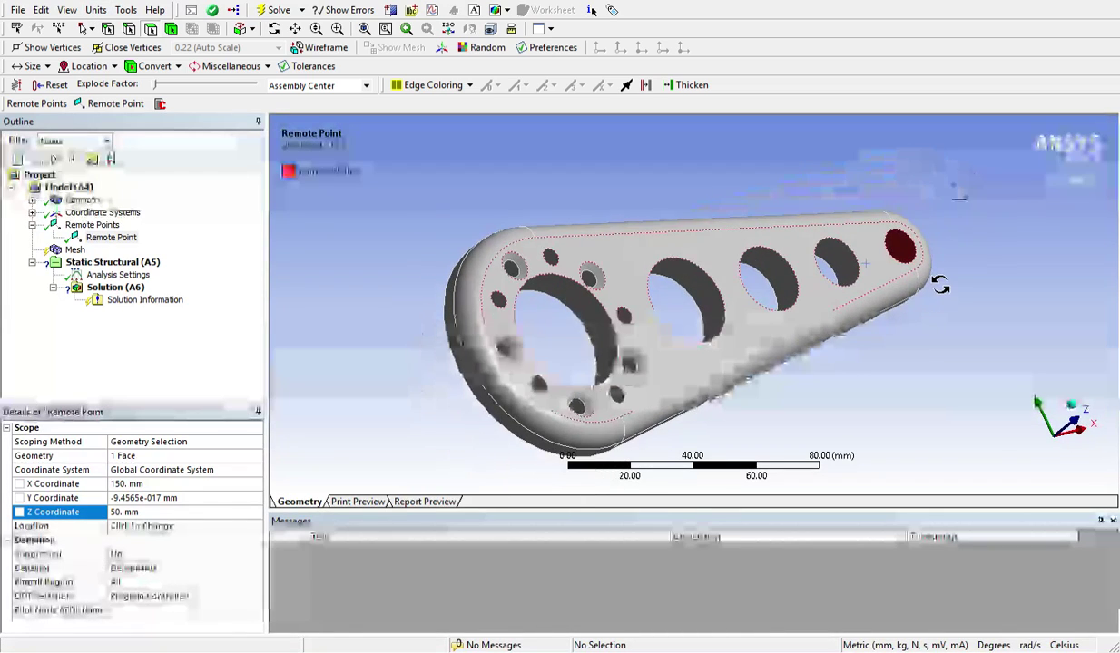
{"action": "middle_click_drag", "start_coordinate": [959, 205], "coordinate": [937, 213]}
{"action": "middle_click_drag", "start_coordinate": [807, 307], "coordinate": [694, 374]}
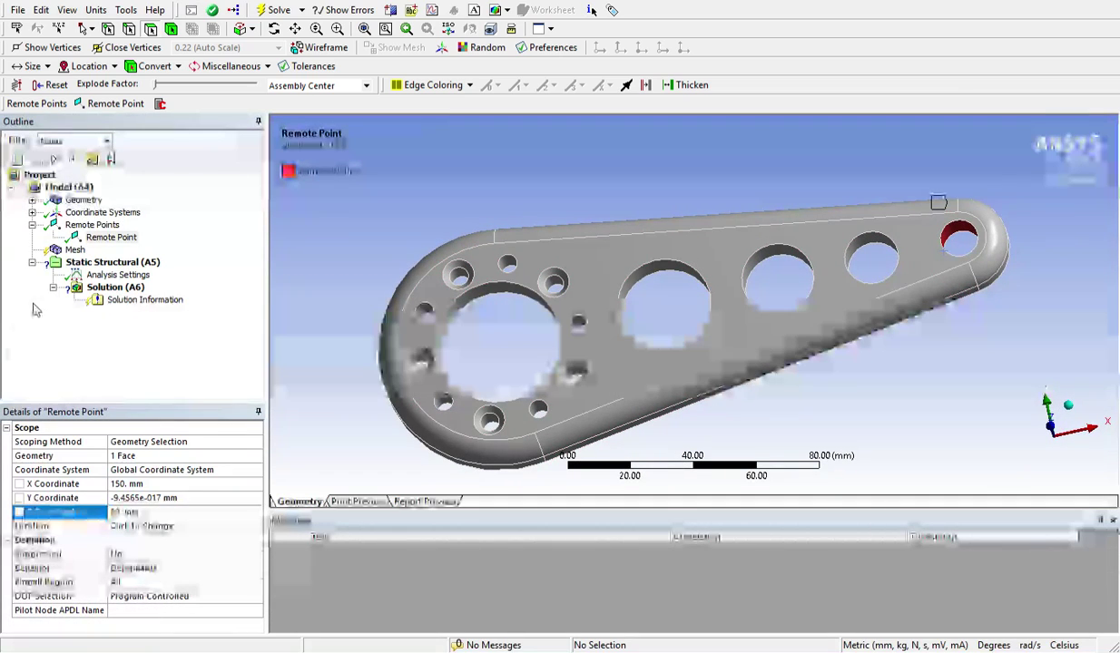
- Generate the crank's mesh with the default mesh settings
{"action": "left_click", "coordinate": [32, 225]}
{"action": "left_click", "coordinate": [67, 237]}
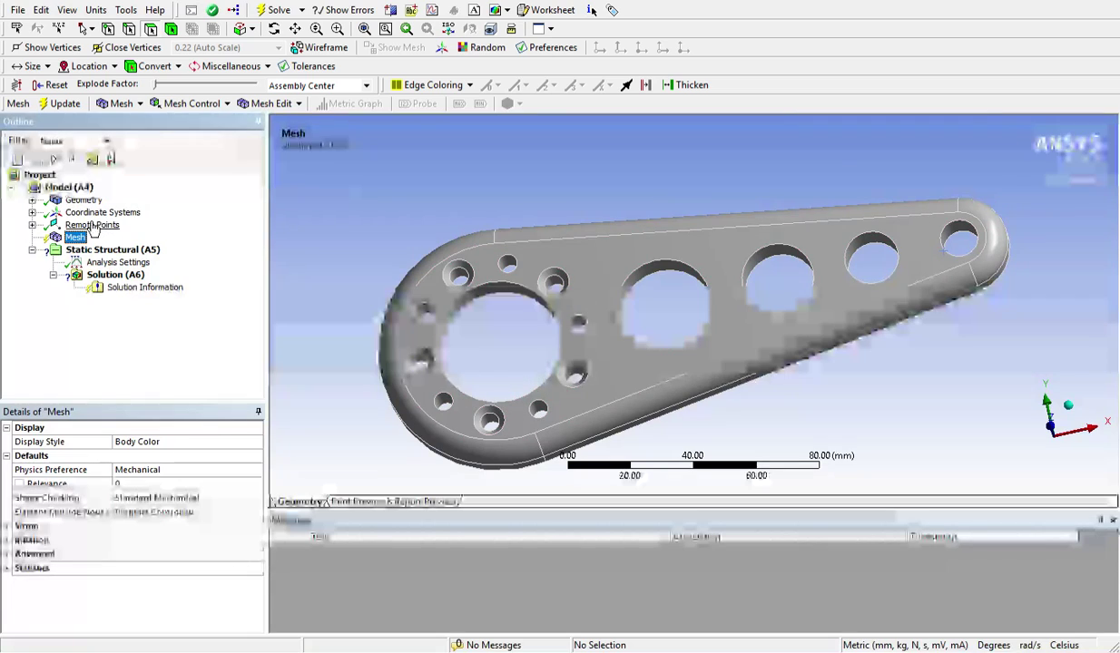
{"action": "left_click", "coordinate": [75, 106]}
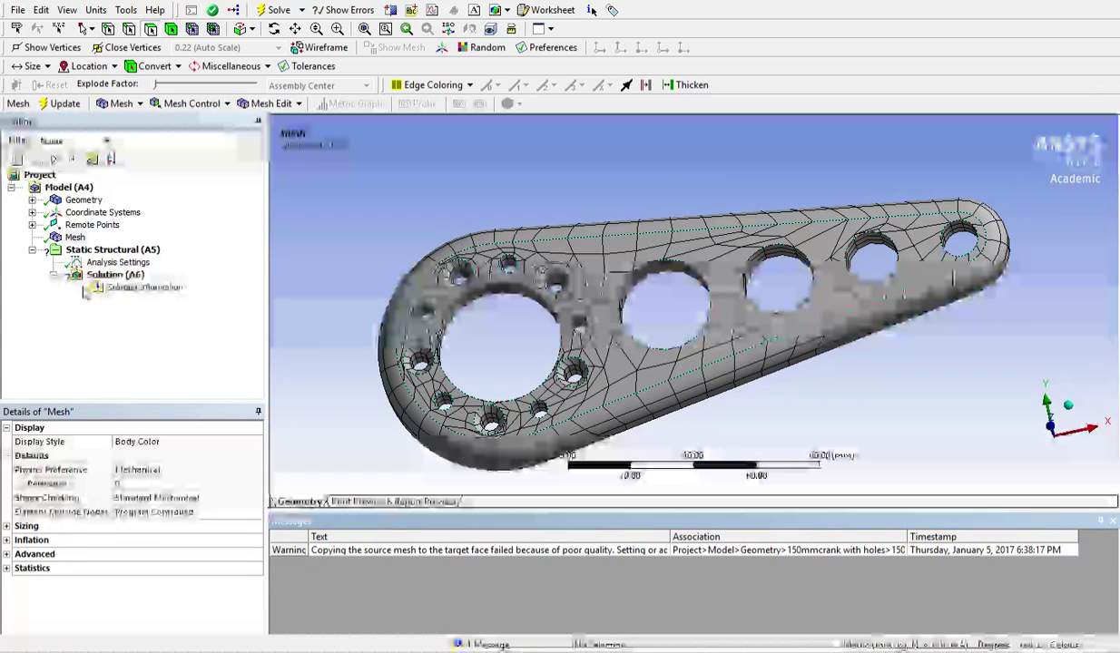
- Set the mesh's Relevance Center to Medium and update the mesh
{"action": "left_click", "coordinate": [72, 237]}
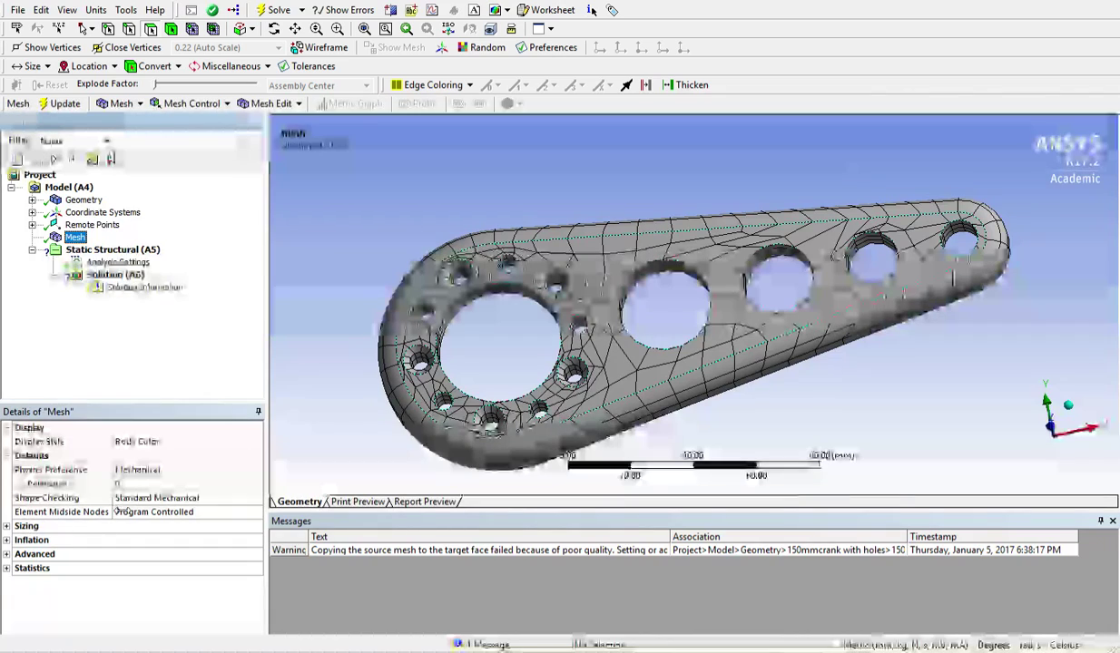
{"action": "left_click", "coordinate": [7, 526]}
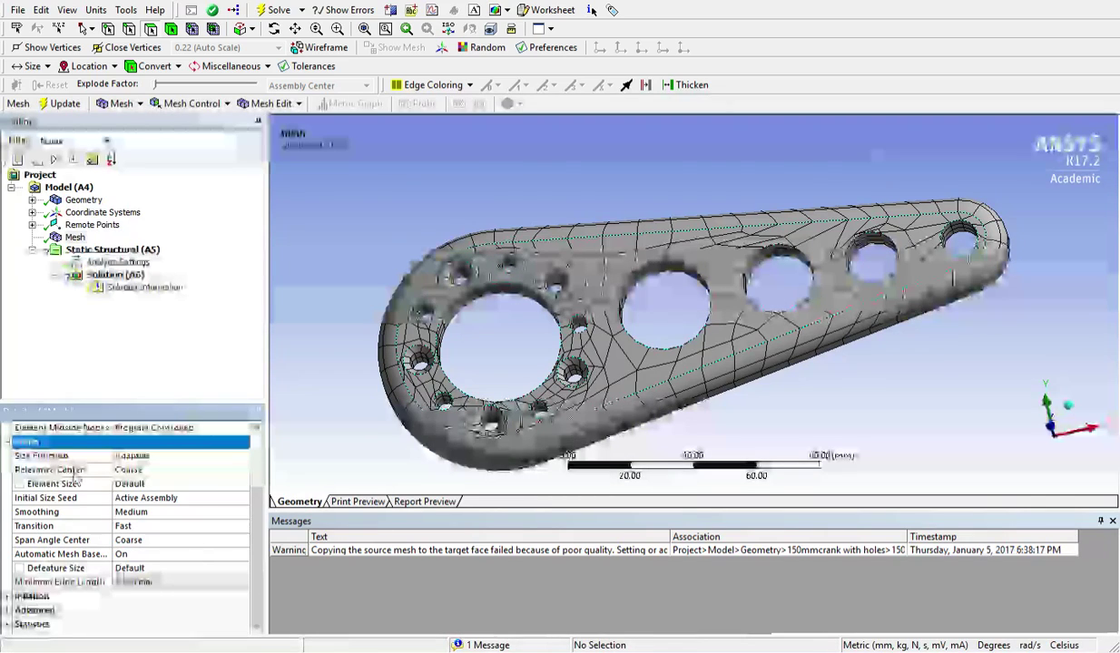
{"action": "left_click", "coordinate": [154, 473]}
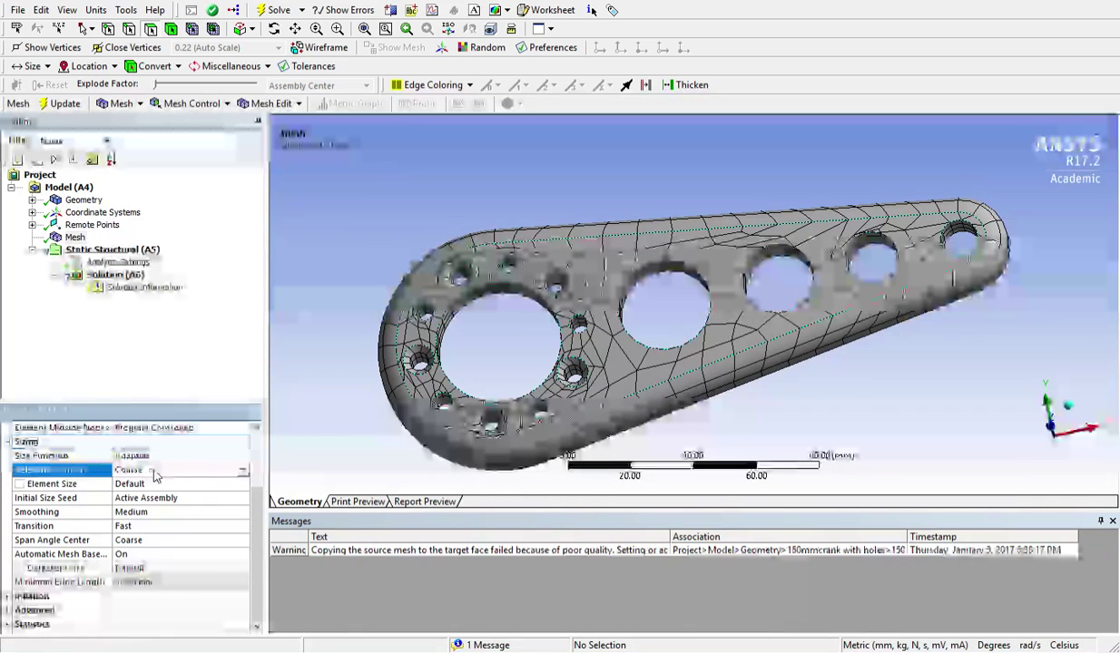
{"action": "left_click", "coordinate": [242, 472]}
{"action": "left_click", "coordinate": [194, 498]}
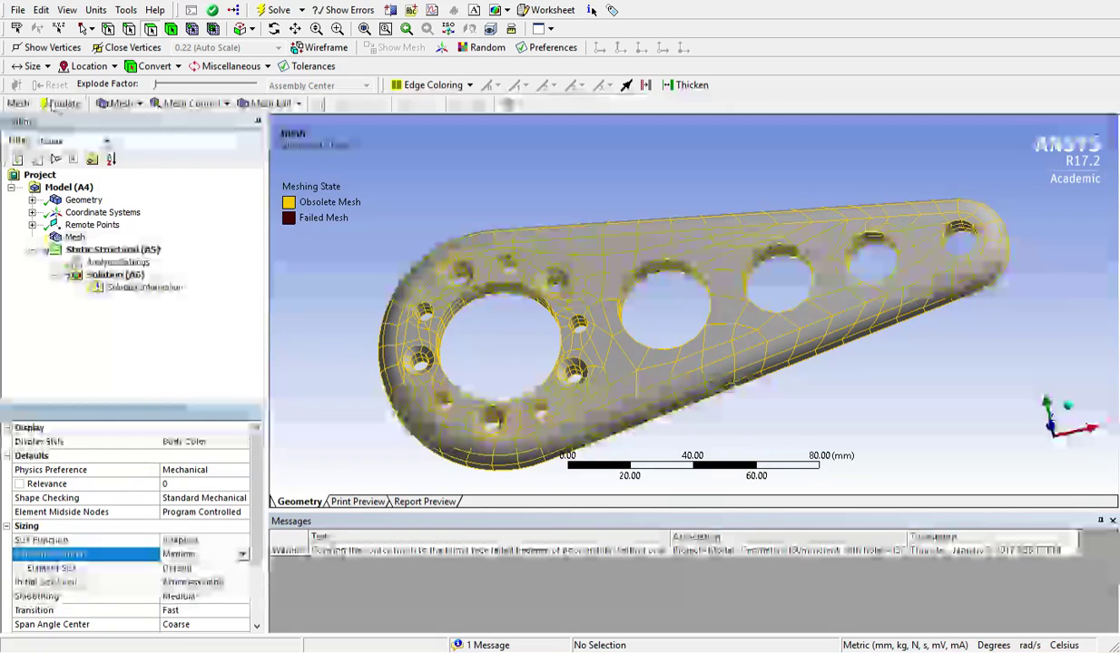
{"action": "left_click", "coordinate": [58, 103]}
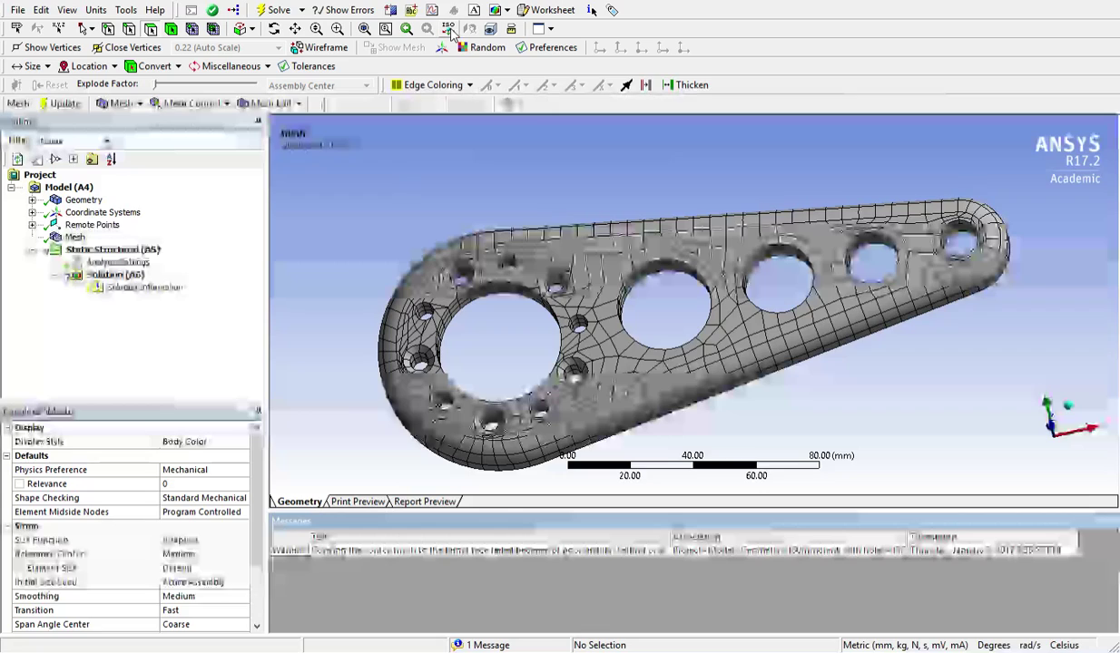
- Add a face sizing to the crank's flat face with the countersunk holes and set its element size to 3 mm
{"action": "mouse_move", "coordinate": [577, 158]}
{"action": "left_mouse_down"}
{"action": "mouse_move", "coordinate": [582, 188]}
{"action": "mouse_move", "coordinate": [622, 198]}
{"action": "mouse_move", "coordinate": [570, 151]}
{"action": "left_mouse_up"}
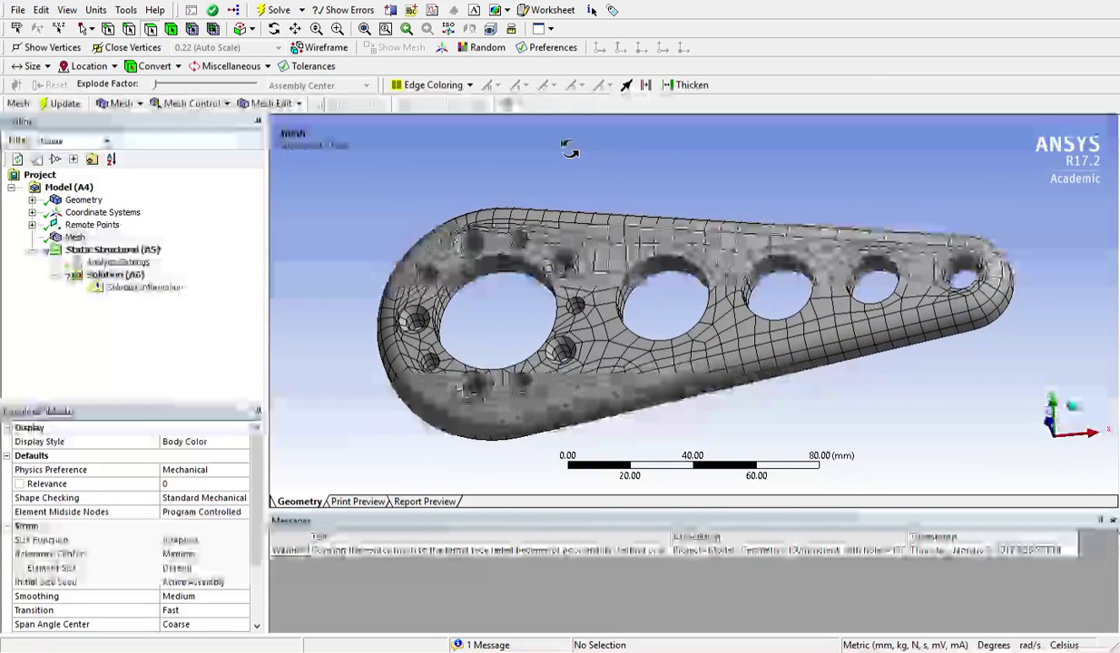
{"action": "left_click_drag", "start_coordinate": [640, 314], "coordinate": [616, 272]}
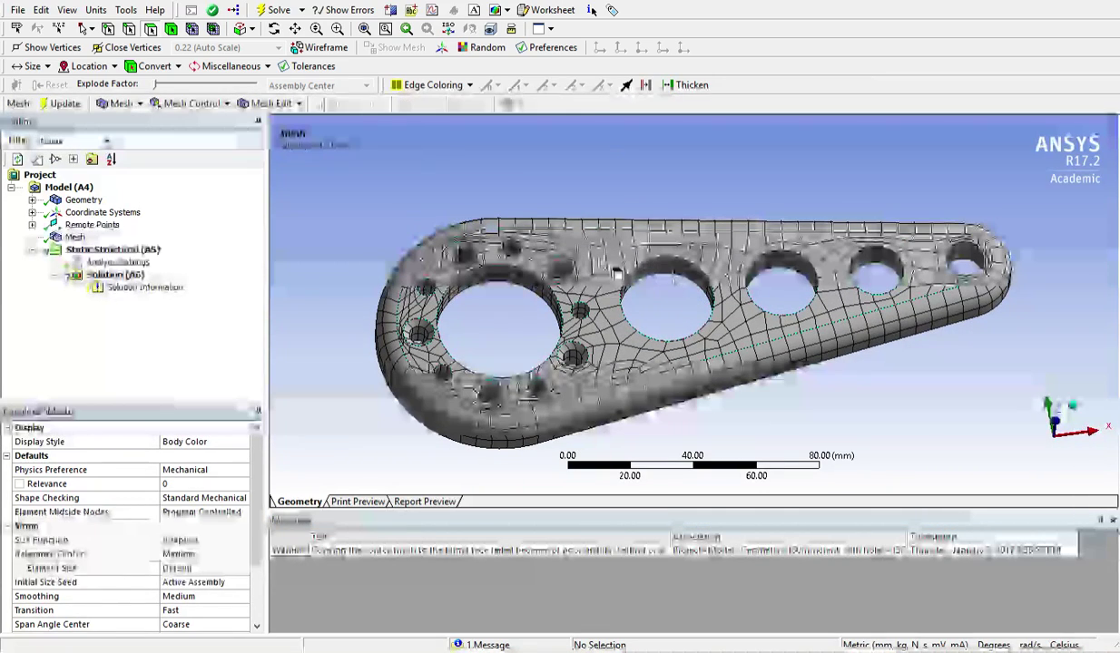
{"action": "middle_click_drag", "start_coordinate": [712, 350], "coordinate": [687, 305]}
{"action": "left_click_drag", "start_coordinate": [686, 305], "coordinate": [645, 249]}
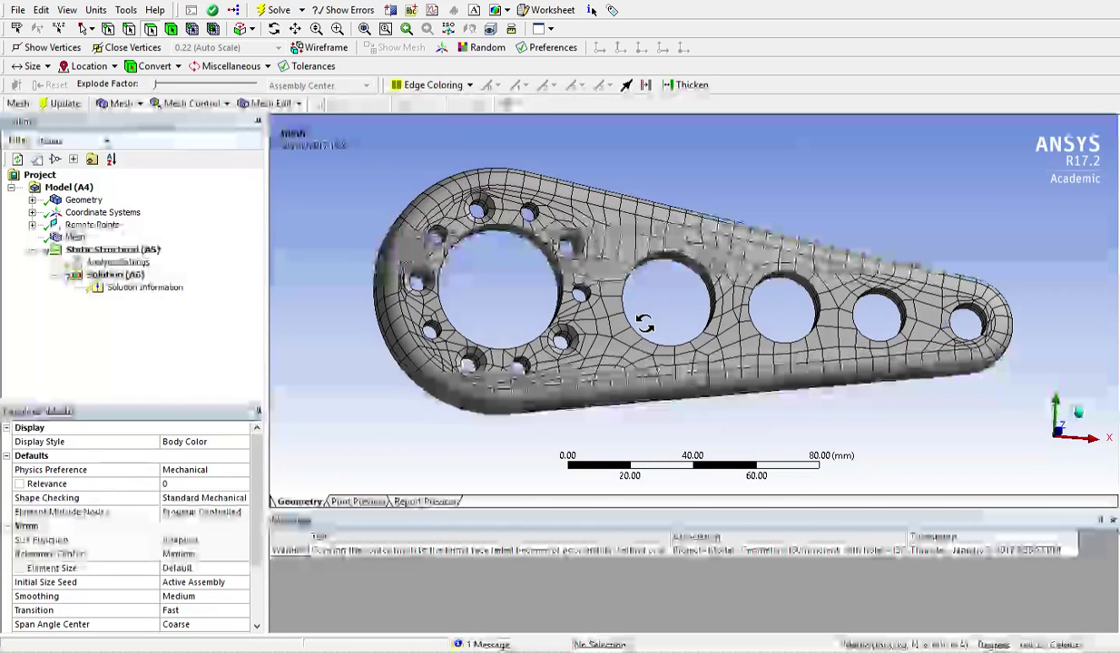
{"action": "left_click", "coordinate": [77, 238]}
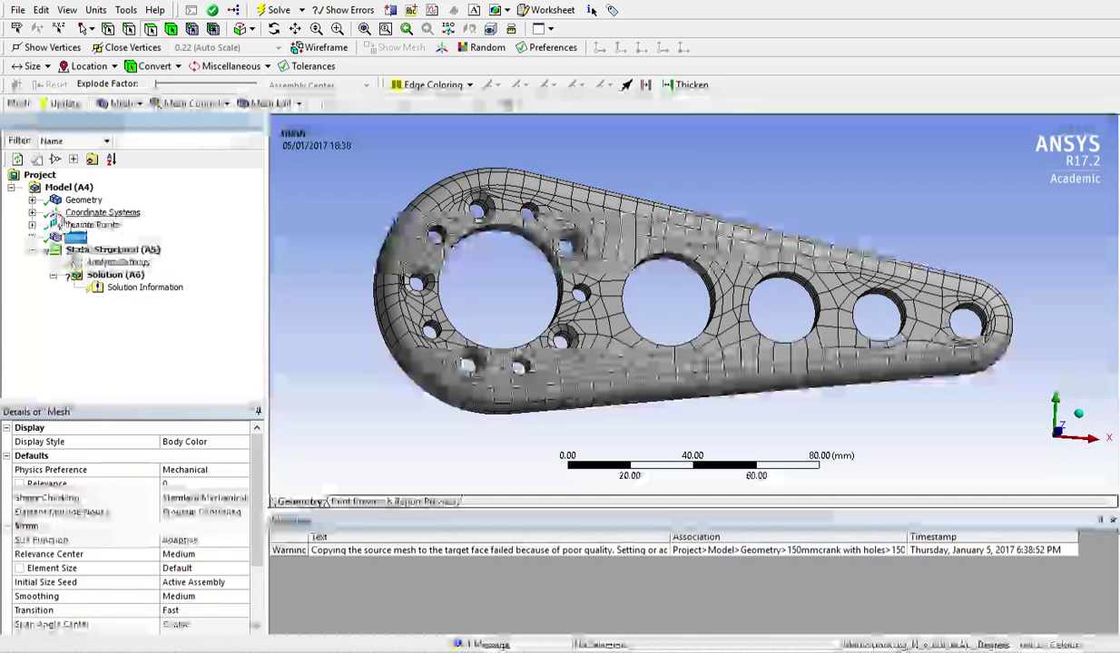
{"action": "left_click", "coordinate": [590, 236]}
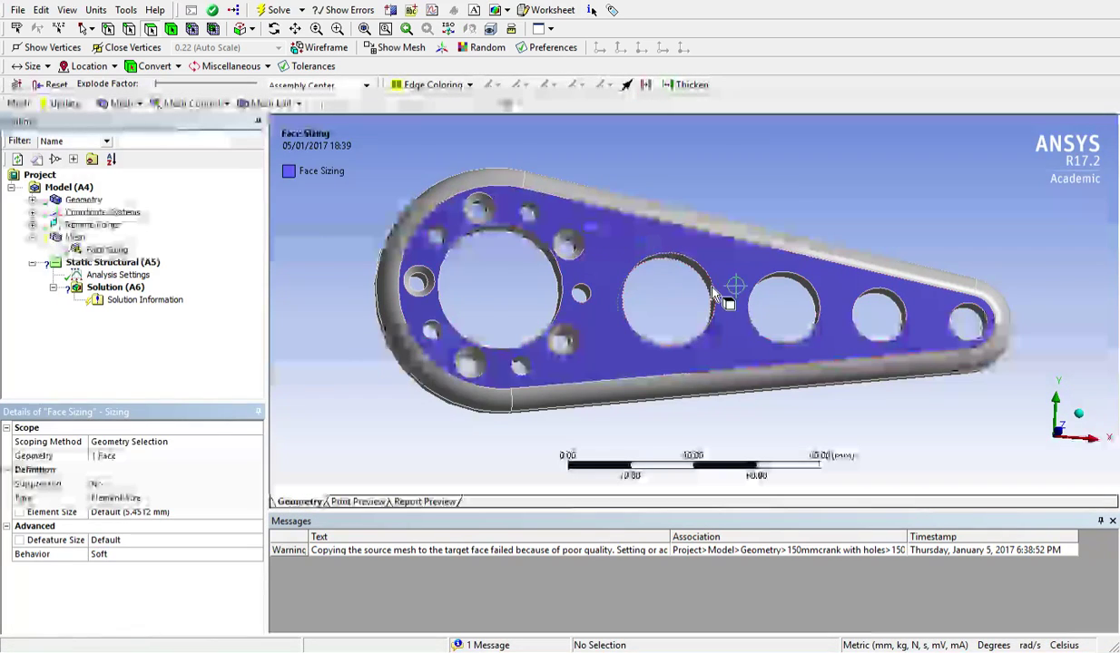
{"action": "left_click", "coordinate": [176, 514]}
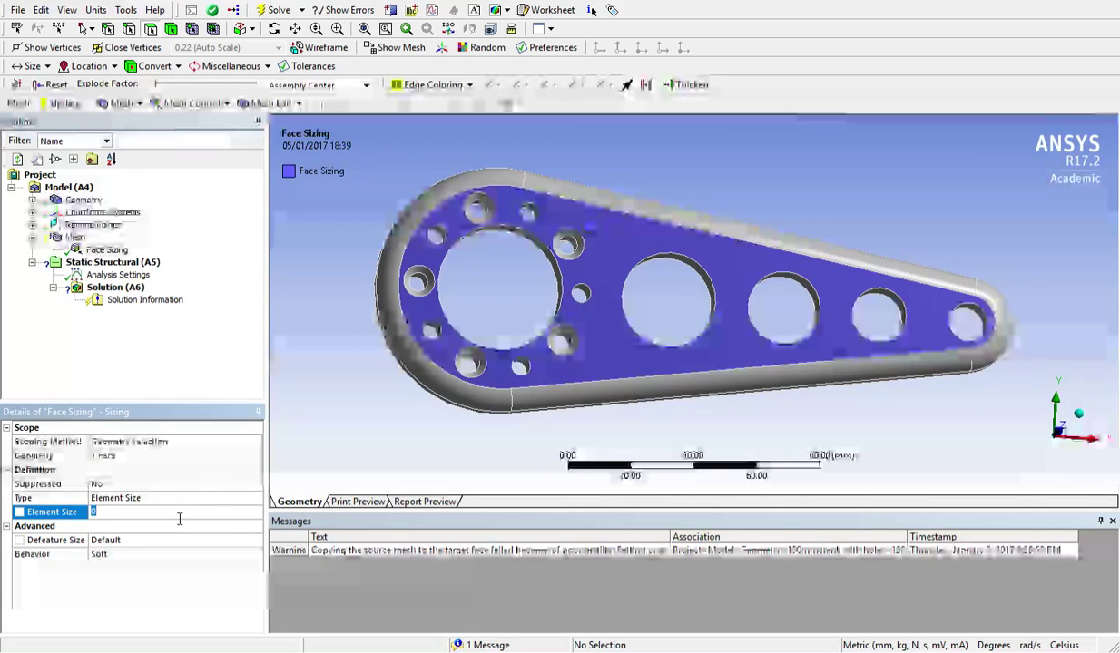
{"action": "left_click", "coordinate": [187, 606]}
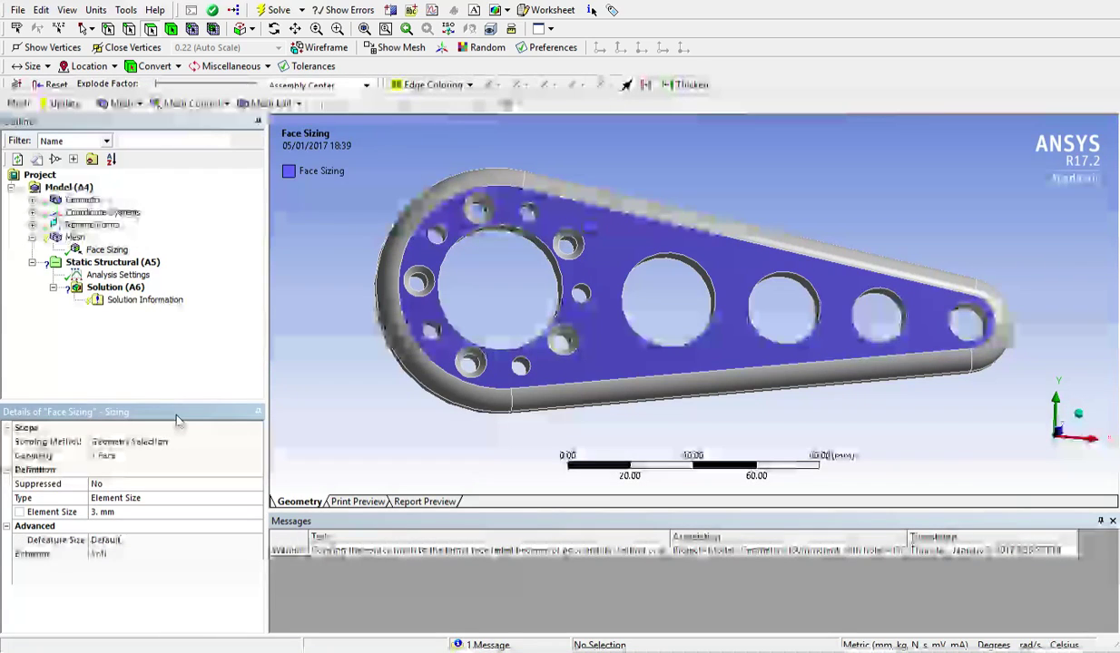
- Add a second face sizing to the crank's opposite flat face with an element size of 3 mm
{"action": "left_click", "coordinate": [107, 250]}
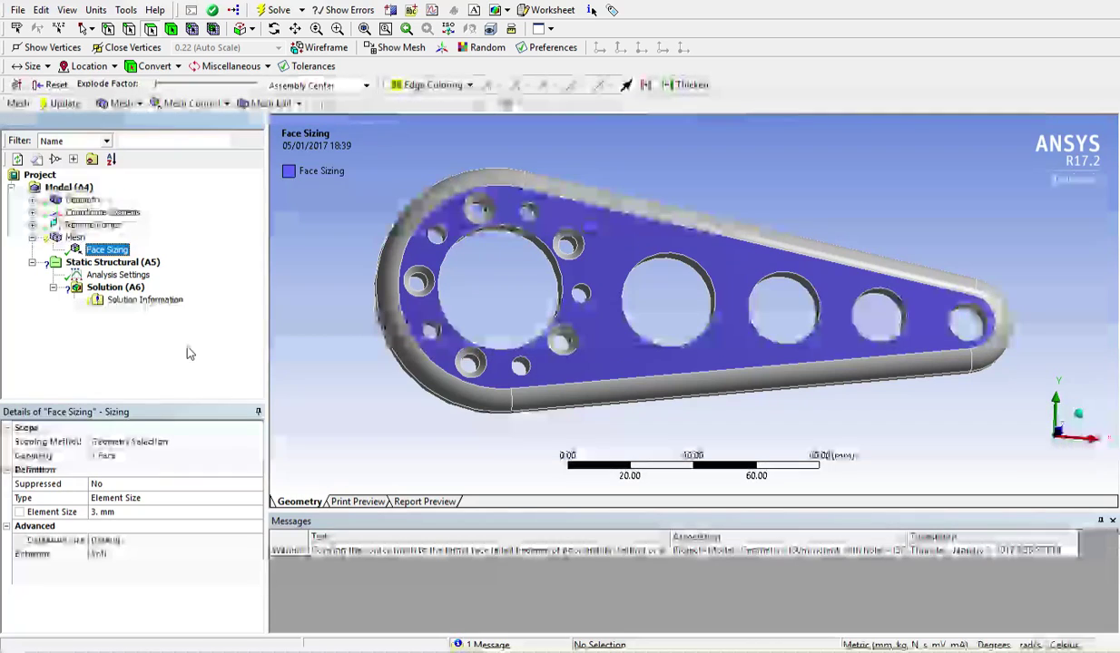
{"action": "middle_click_drag", "start_coordinate": [665, 374], "coordinate": [625, 232]}
{"action": "left_click", "coordinate": [608, 226]}
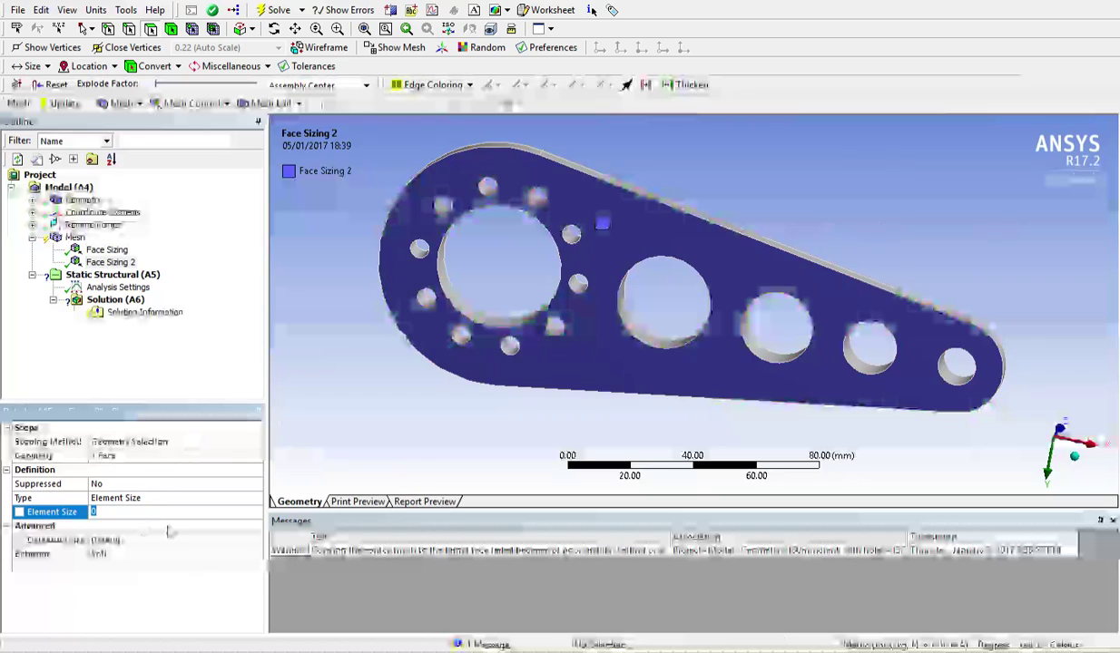
{"action": "type", "text": "3."}
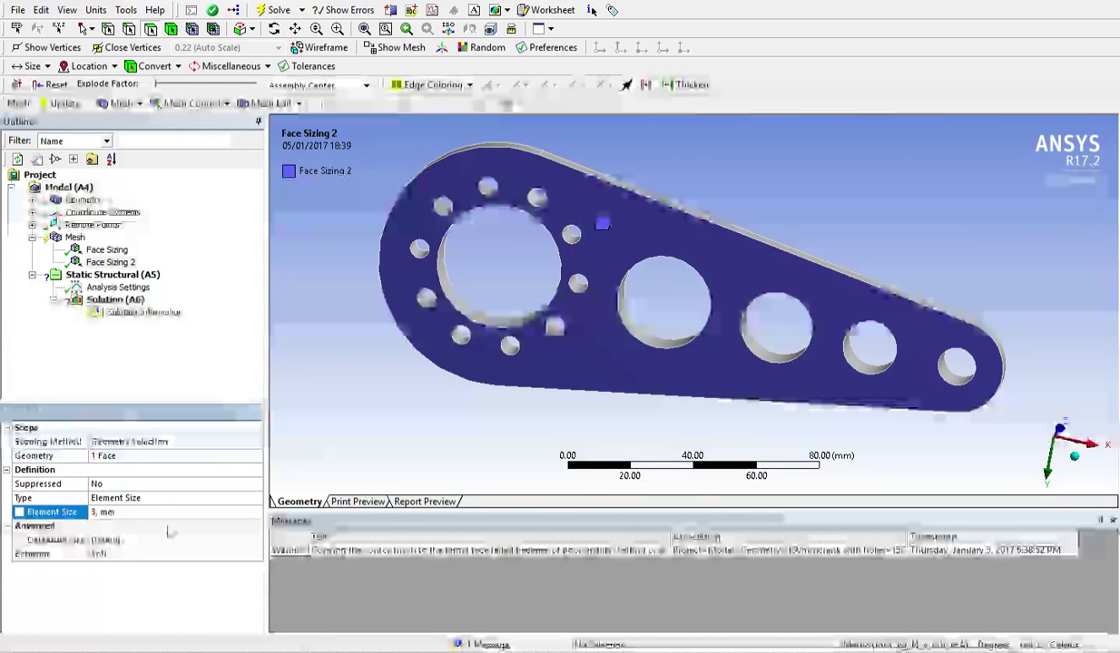
- Update the mesh with both face sizings and display it
{"action": "left_click", "coordinate": [75, 237]}
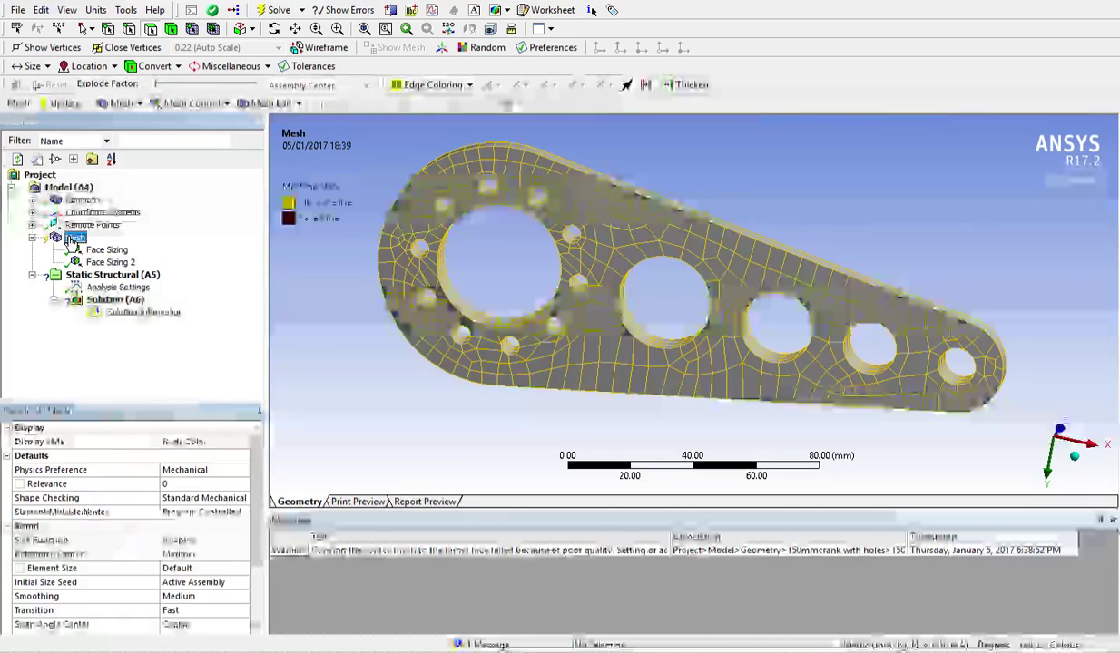
{"action": "left_click", "coordinate": [58, 104]}
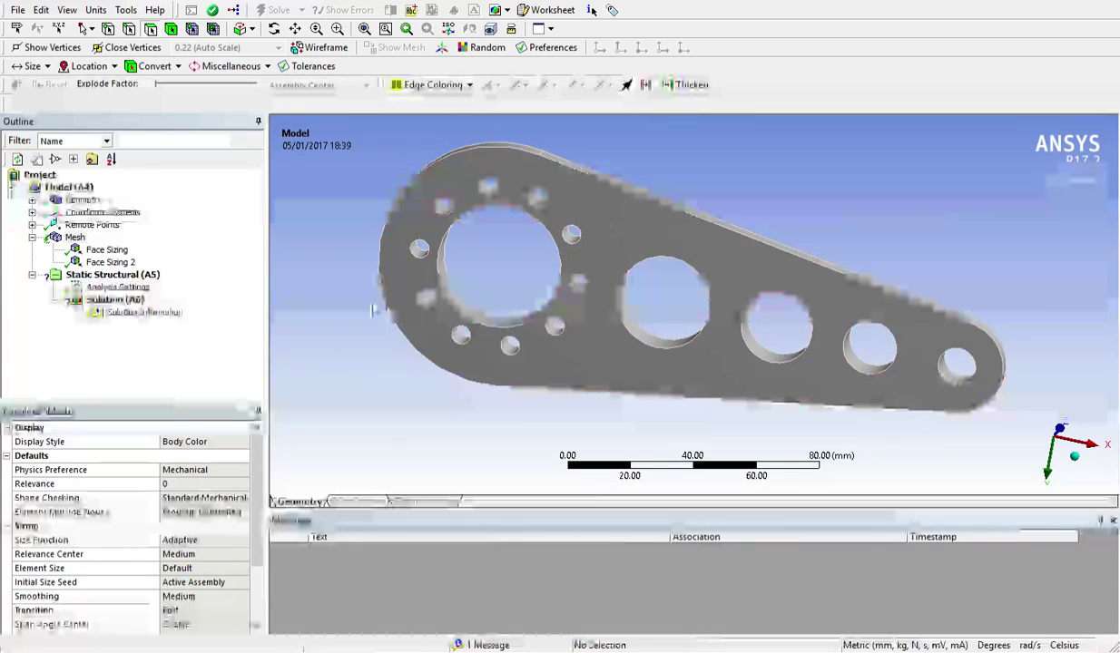
{"action": "left_click", "coordinate": [74, 237]}
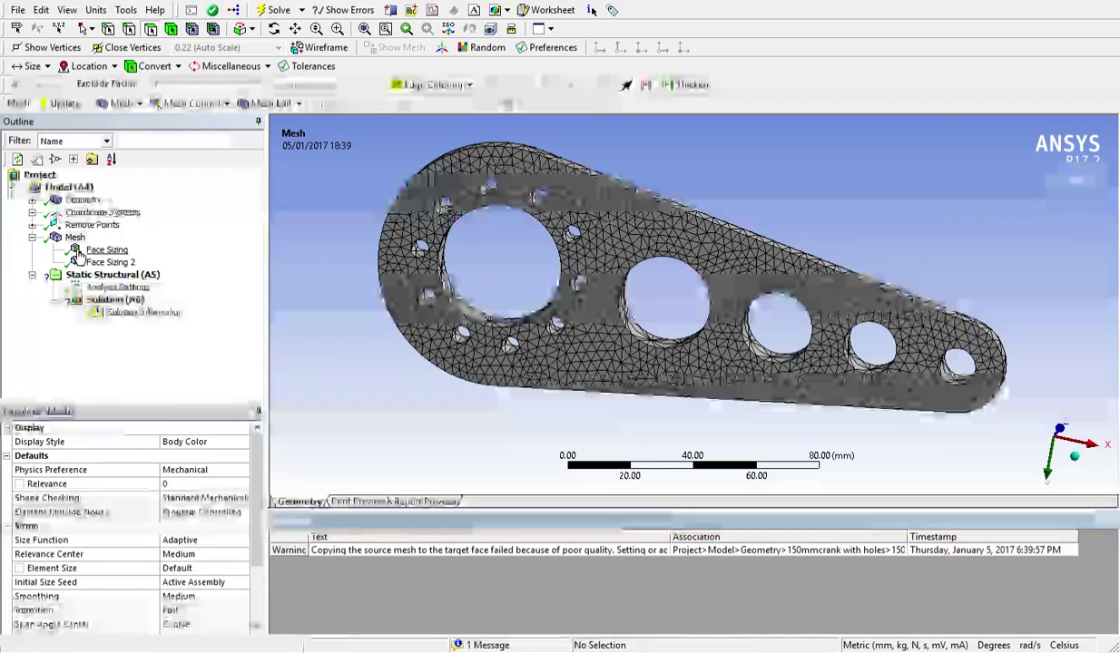
- Add a fixed support to the faces of the five countersunk holes around the crank's large bore
{"action": "middle_click_drag", "start_coordinate": [590, 263], "coordinate": [535, 399]}
{"action": "middle_click_drag", "start_coordinate": [889, 277], "coordinate": [940, 307]}
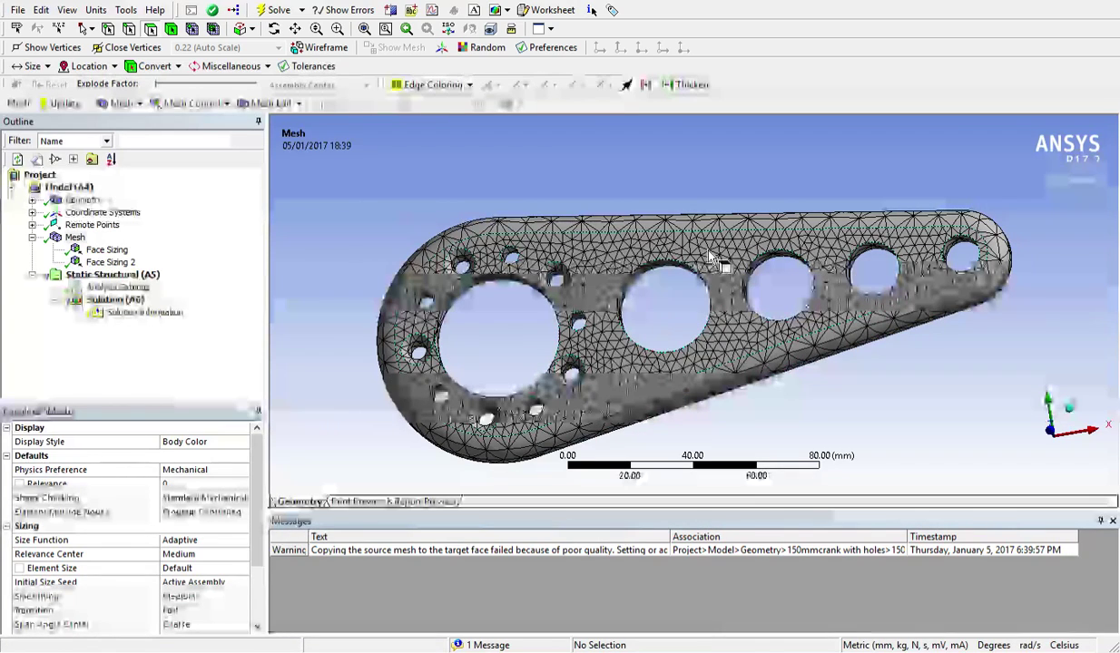
{"action": "left_click", "coordinate": [77, 226]}
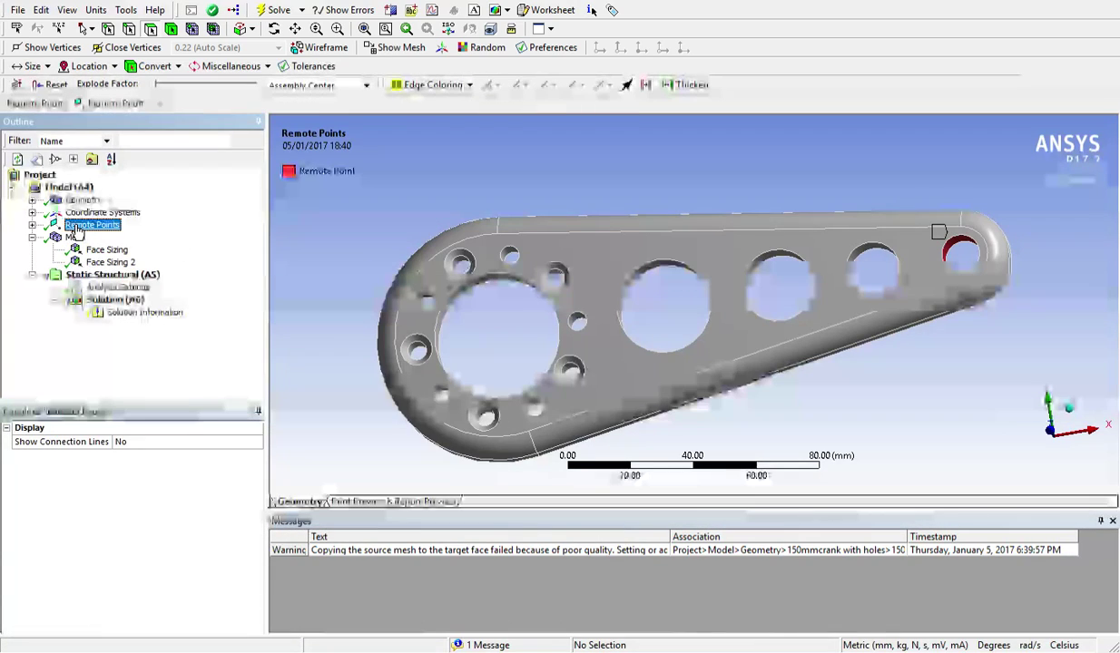
{"action": "left_click", "coordinate": [75, 237]}
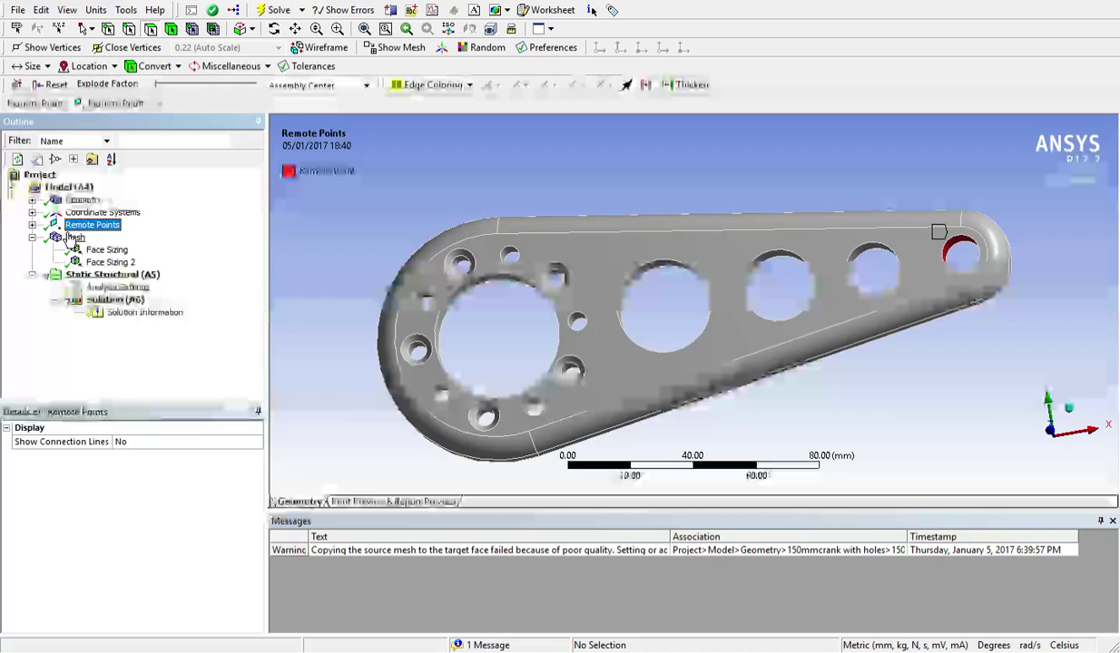
{"action": "left_click", "coordinate": [127, 274]}
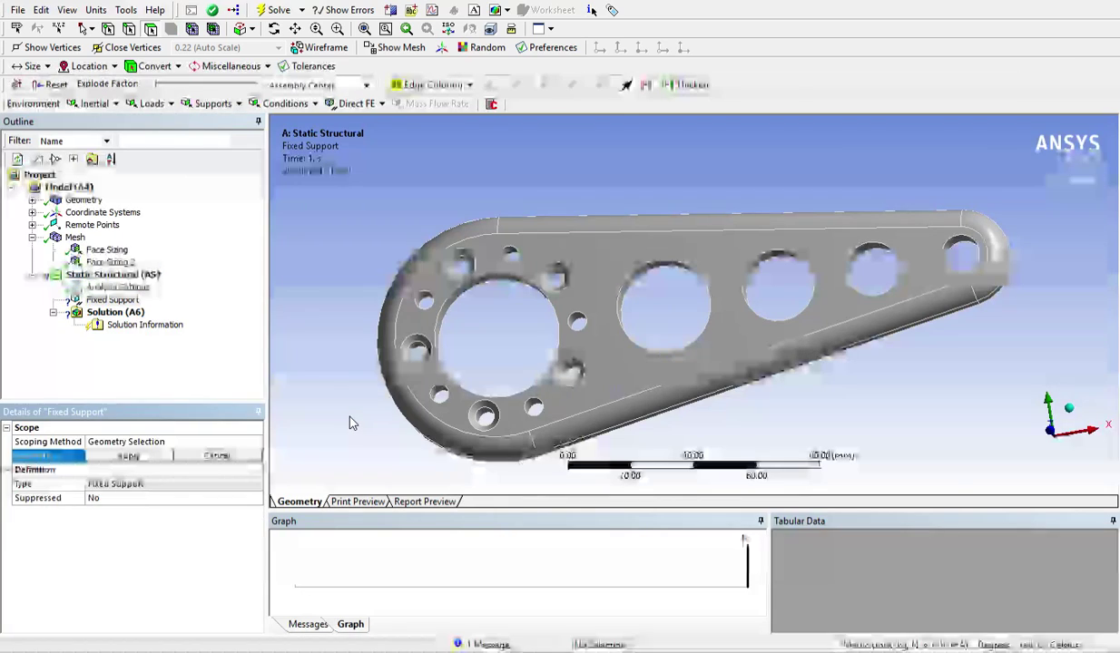
{"action": "left_click", "coordinate": [458, 264]}
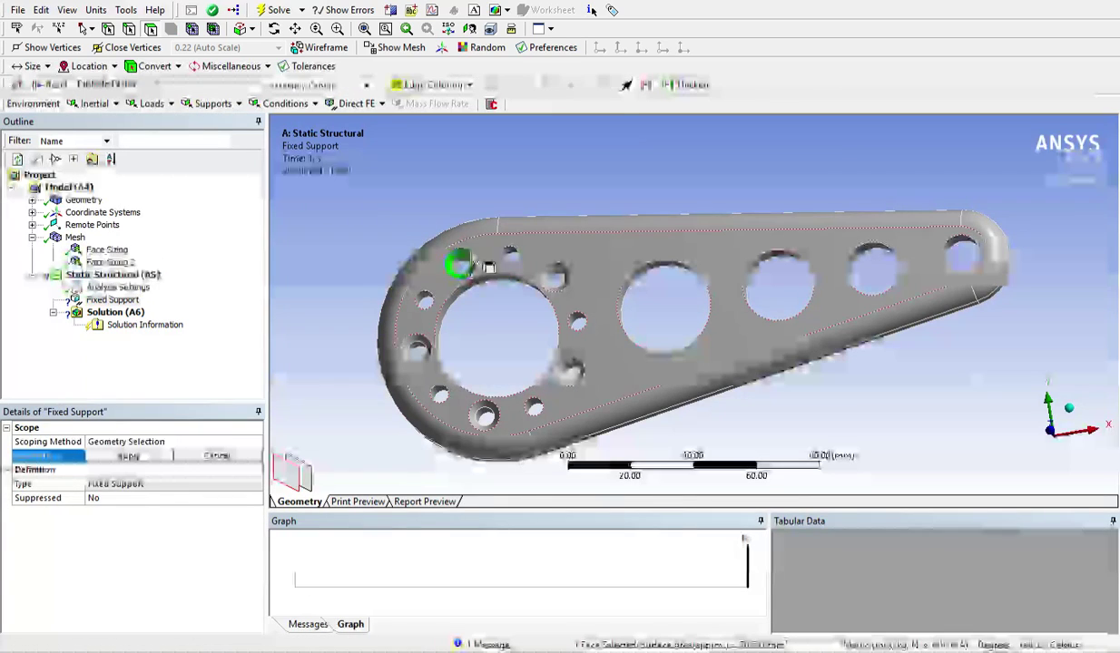
{"action": "left_click", "coordinate": [556, 274], "text": "ctrl"}
{"action": "left_click", "coordinate": [570, 370], "text": "ctrl"}
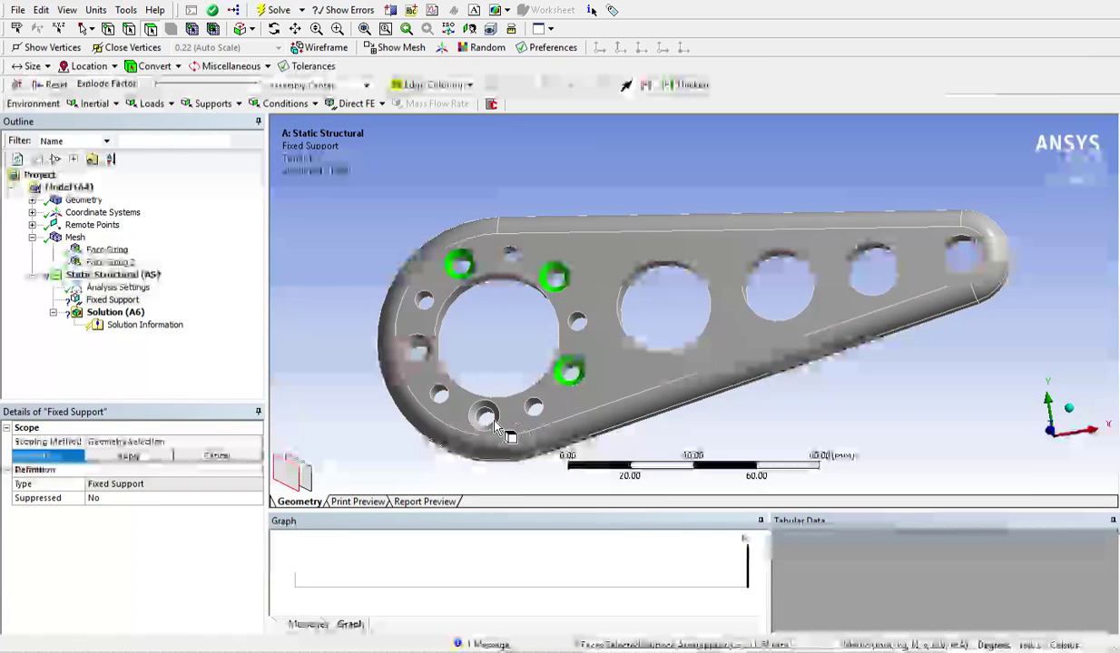
{"action": "left_click", "coordinate": [484, 416], "text": "ctrl"}
{"action": "left_click", "coordinate": [417, 349], "text": "ctrl"}
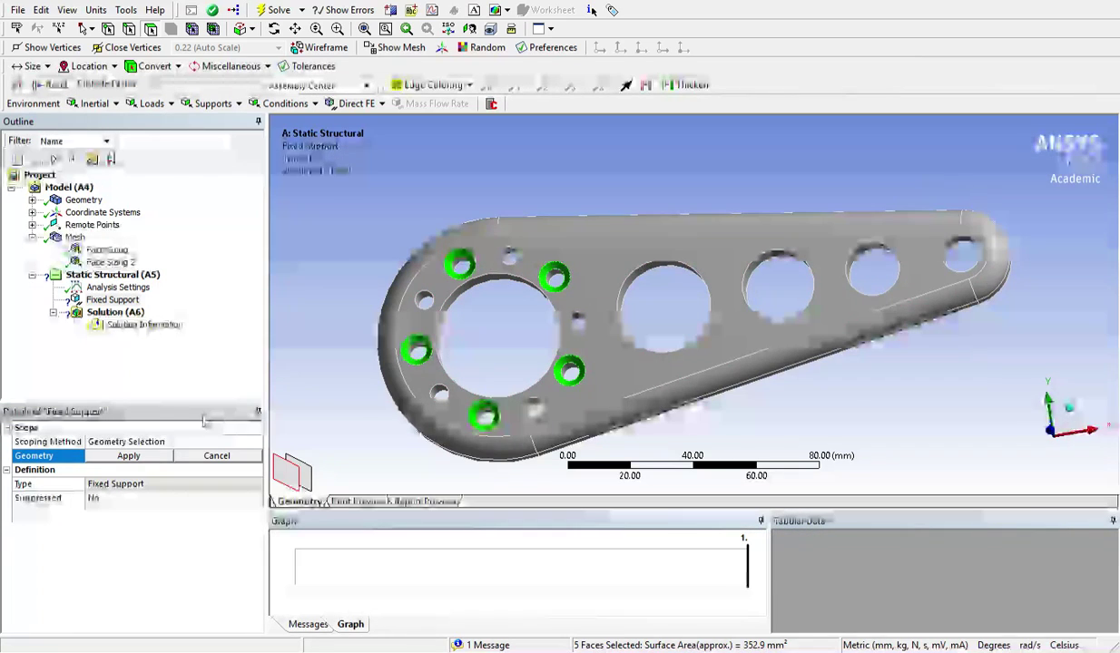
{"action": "left_click", "coordinate": [140, 459]}
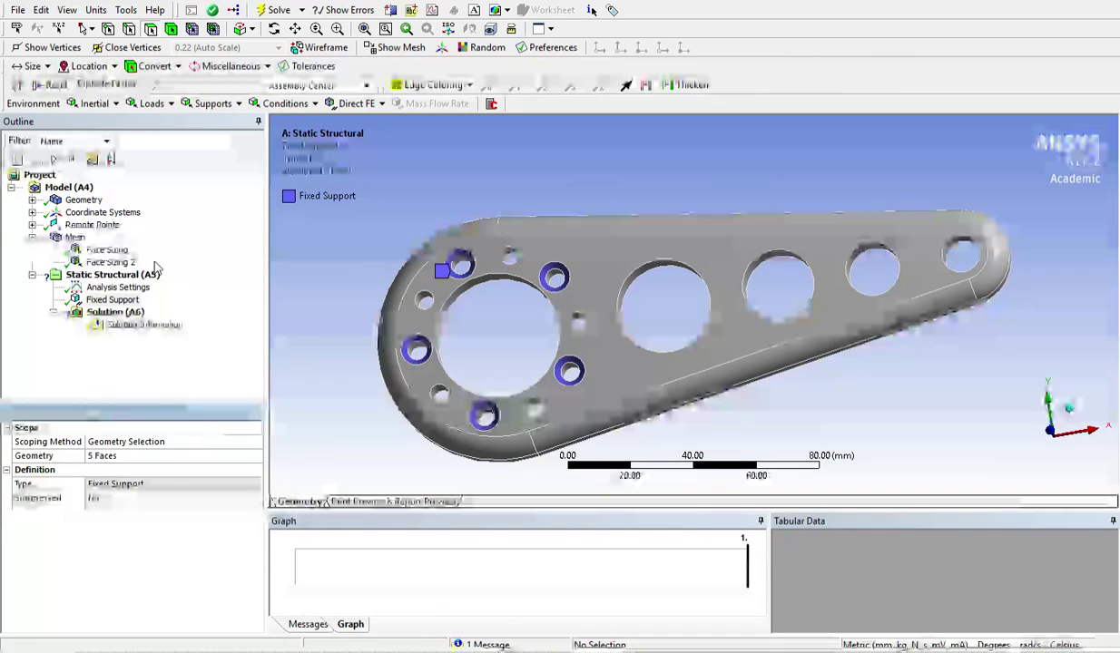
- Add a cylindrical support to the large bore's inner face, with the radial, axial and tangential directions Fixed
{"action": "left_click", "coordinate": [454, 313]}
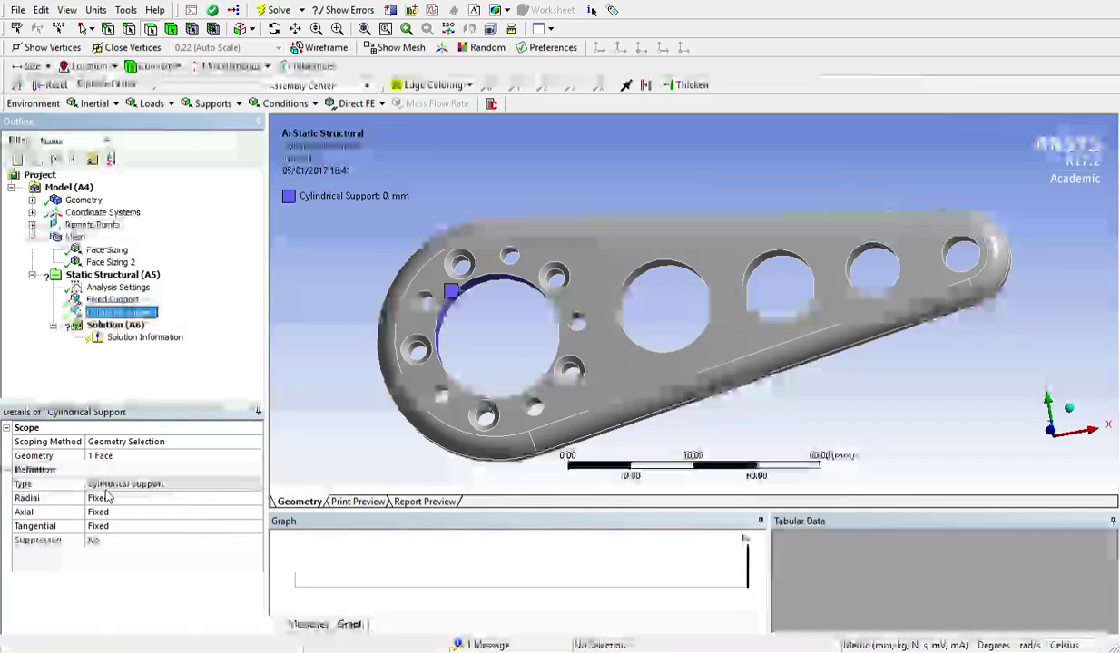
{"action": "left_click", "coordinate": [107, 527]}
{"action": "left_click", "coordinate": [141, 498]}
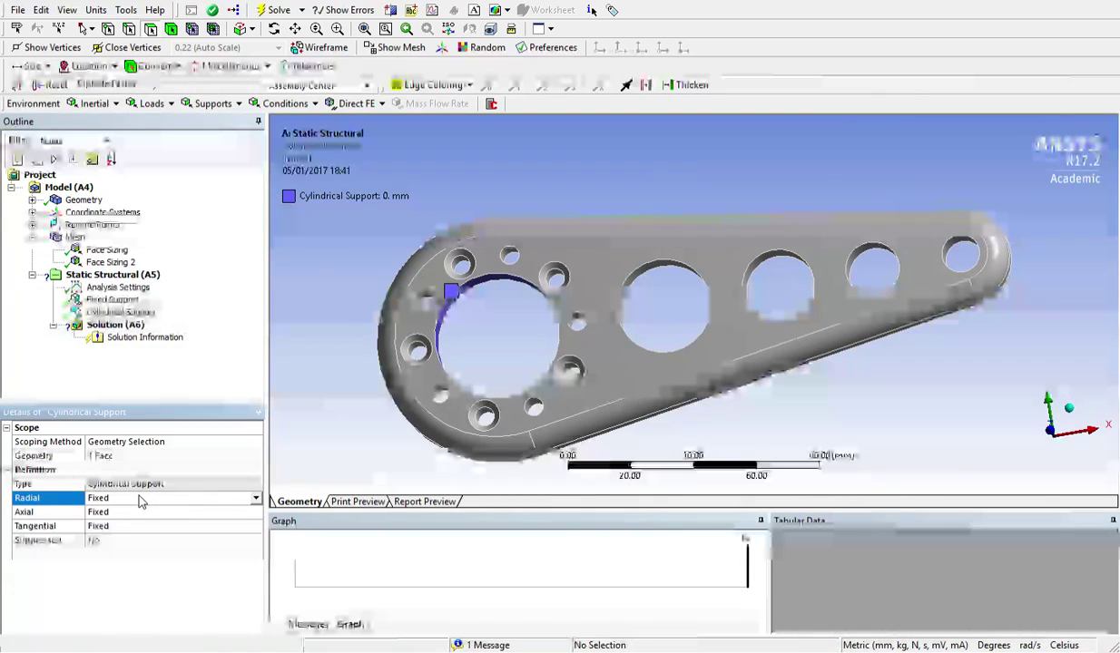
{"action": "left_click", "coordinate": [159, 513]}
{"action": "left_click", "coordinate": [160, 526]}
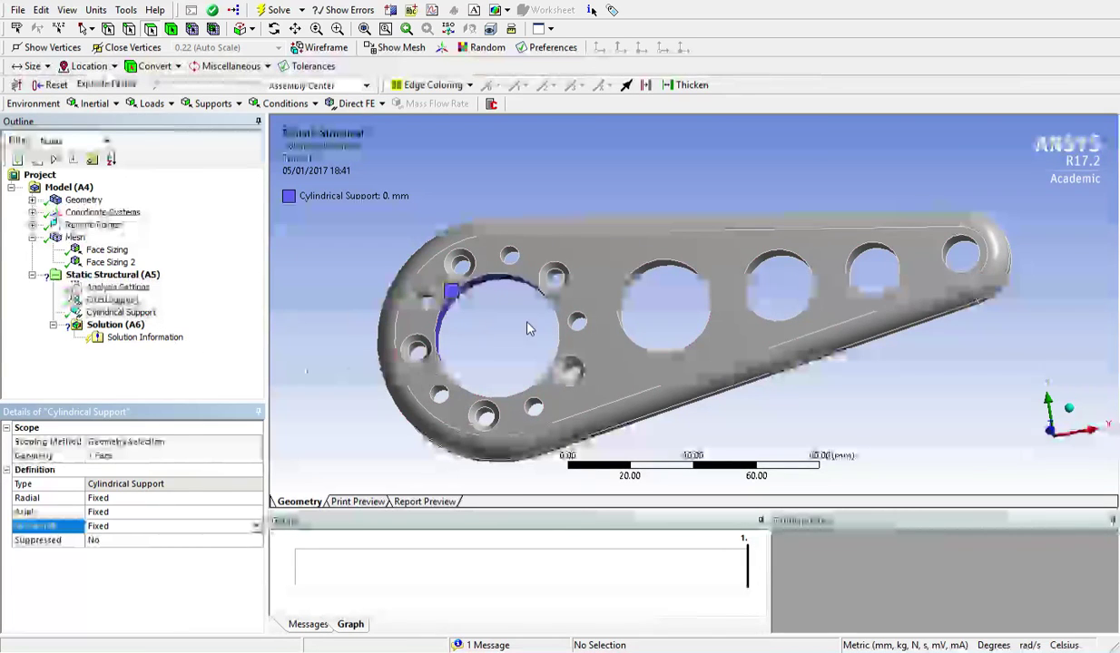
- Insert a remote force in the static structural analysis and scope it to the existing remote point at the crank's small end
{"action": "left_click", "coordinate": [133, 275]}
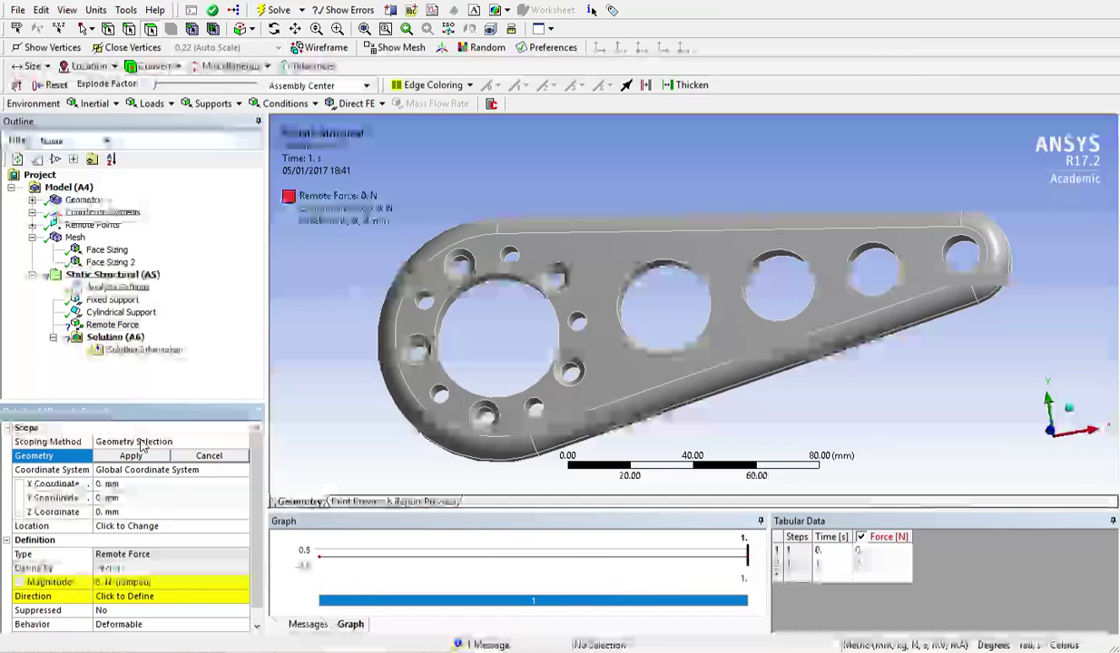
{"action": "left_click", "coordinate": [162, 442]}
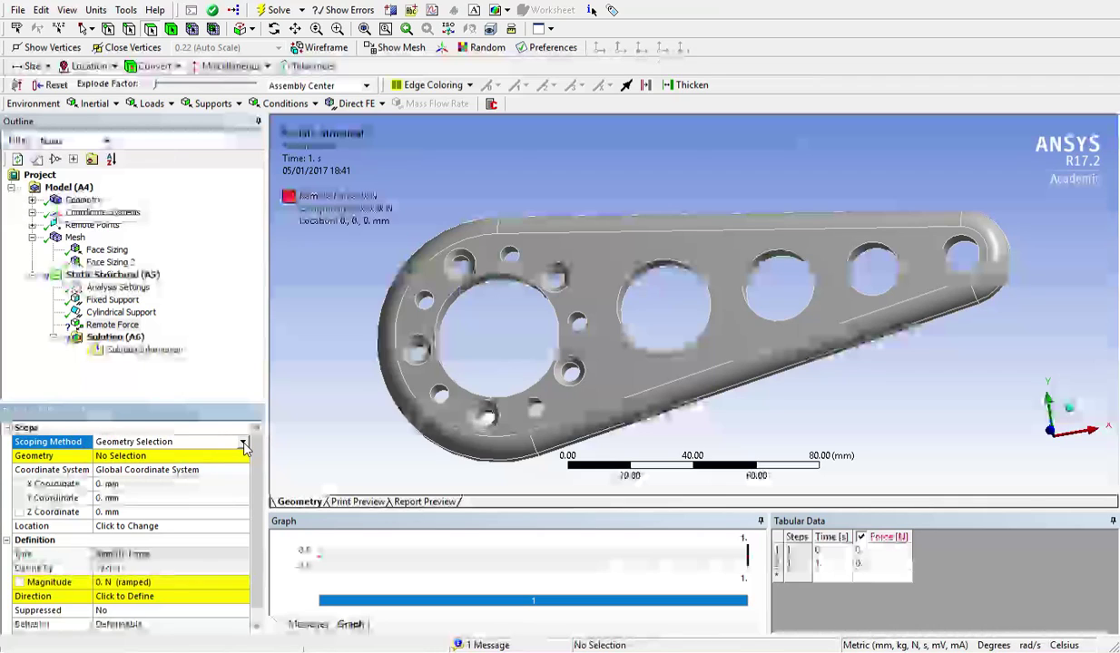
{"action": "left_click", "coordinate": [220, 475]}
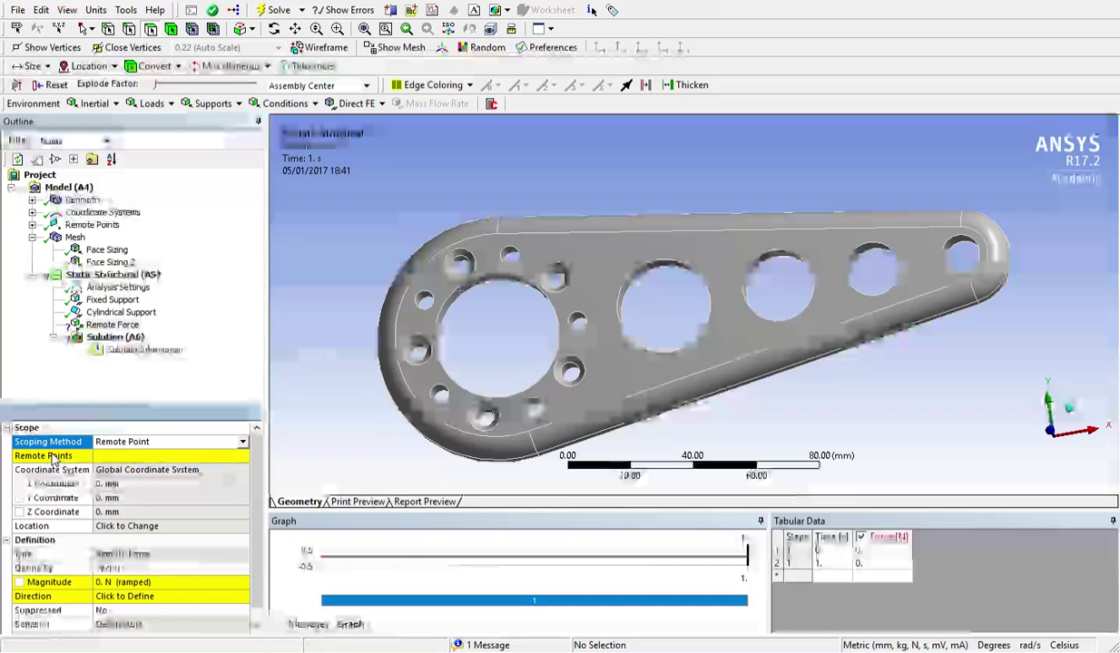
{"action": "left_click", "coordinate": [181, 456]}
{"action": "left_click", "coordinate": [243, 458]}
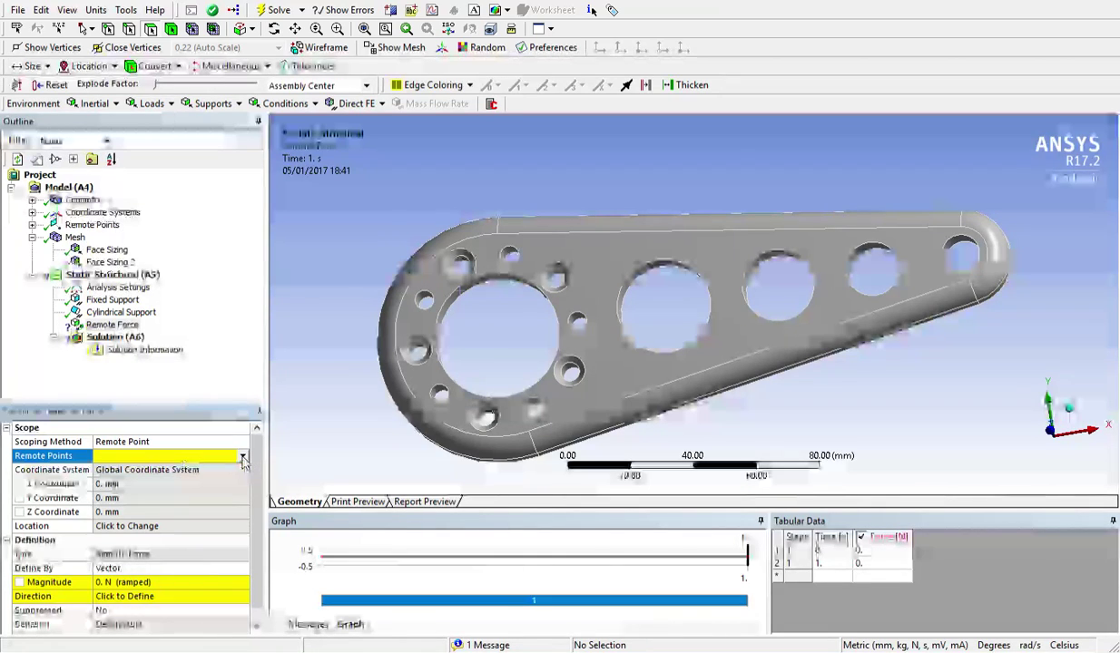
{"action": "left_click", "coordinate": [213, 469]}
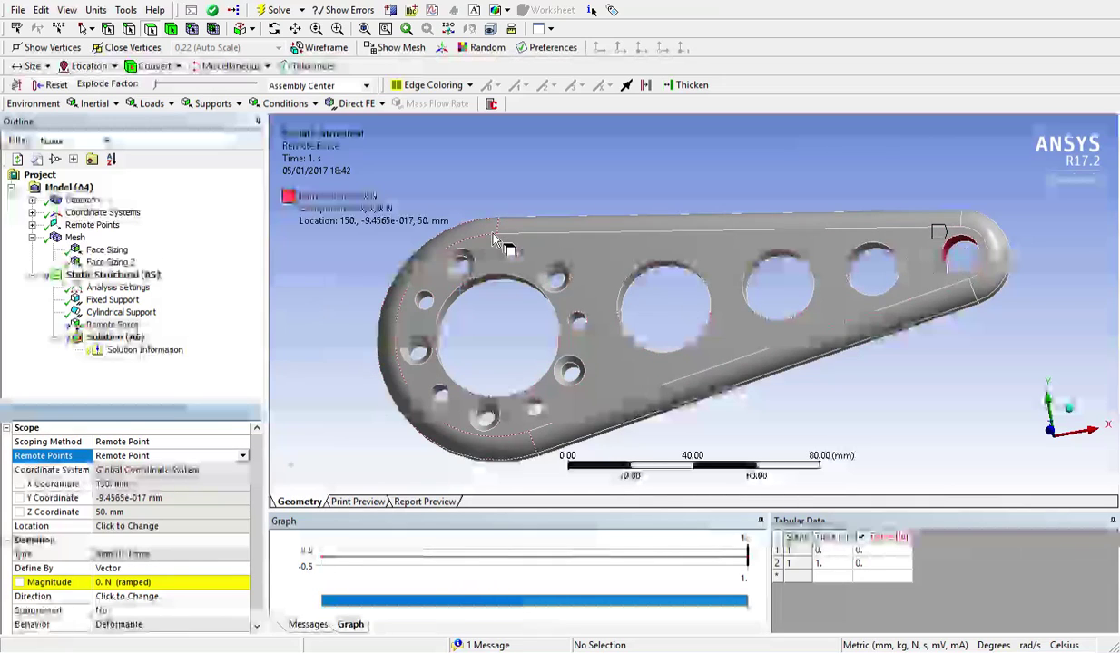
- Define the remote force by components and set its Y component to -1500 N
{"action": "scroll", "coordinate": [163, 460], "scroll_direction": "down", "scroll_amount": 1}
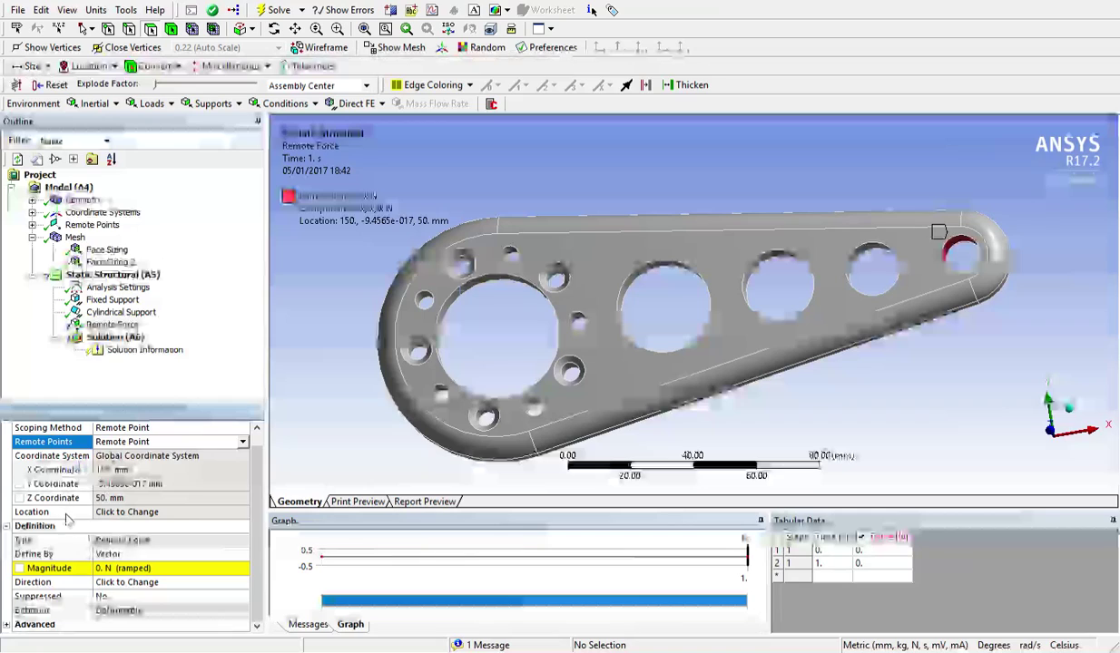
{"action": "left_click", "coordinate": [149, 560]}
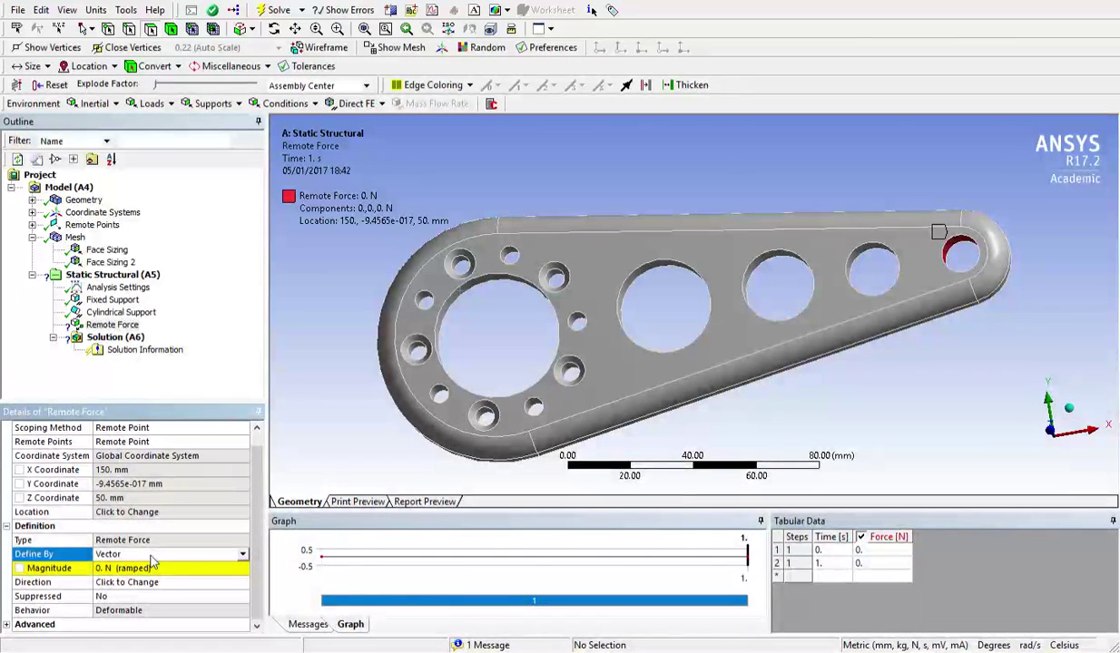
{"action": "left_click", "coordinate": [232, 564]}
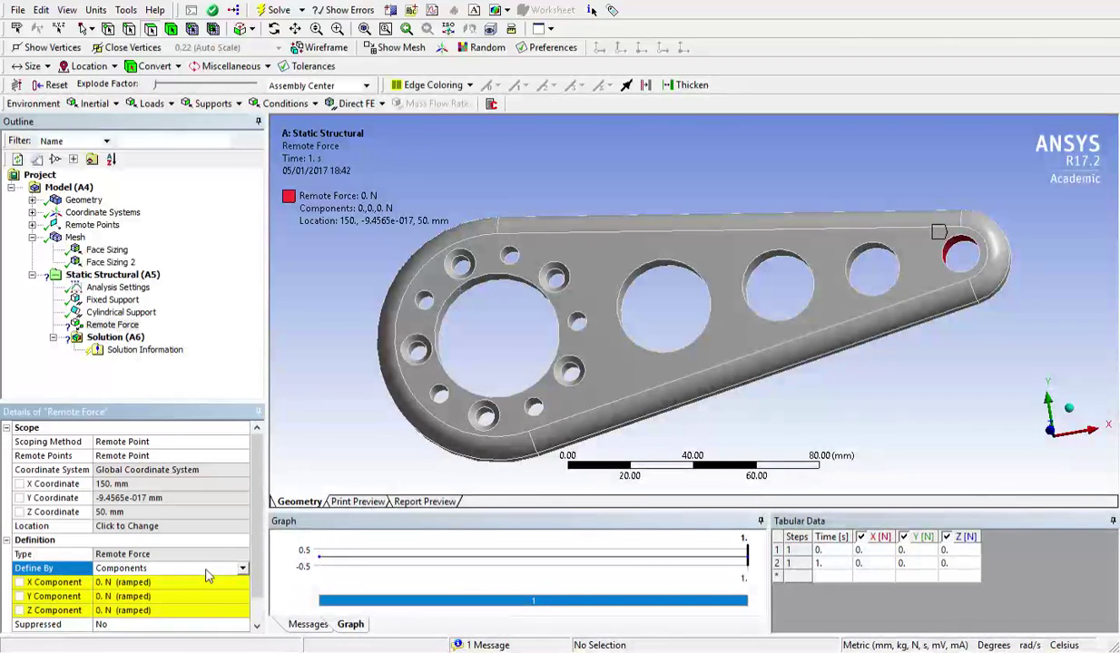
{"action": "scroll", "coordinate": [214, 559], "scroll_direction": "down", "scroll_amount": 1}
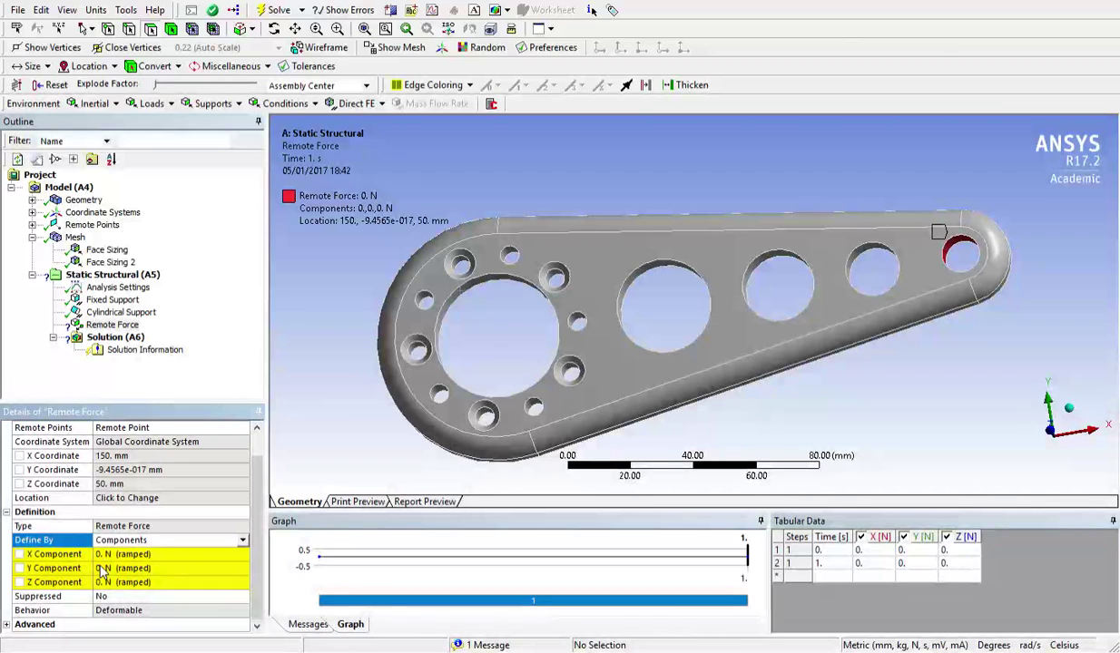
{"action": "left_click", "coordinate": [109, 569]}
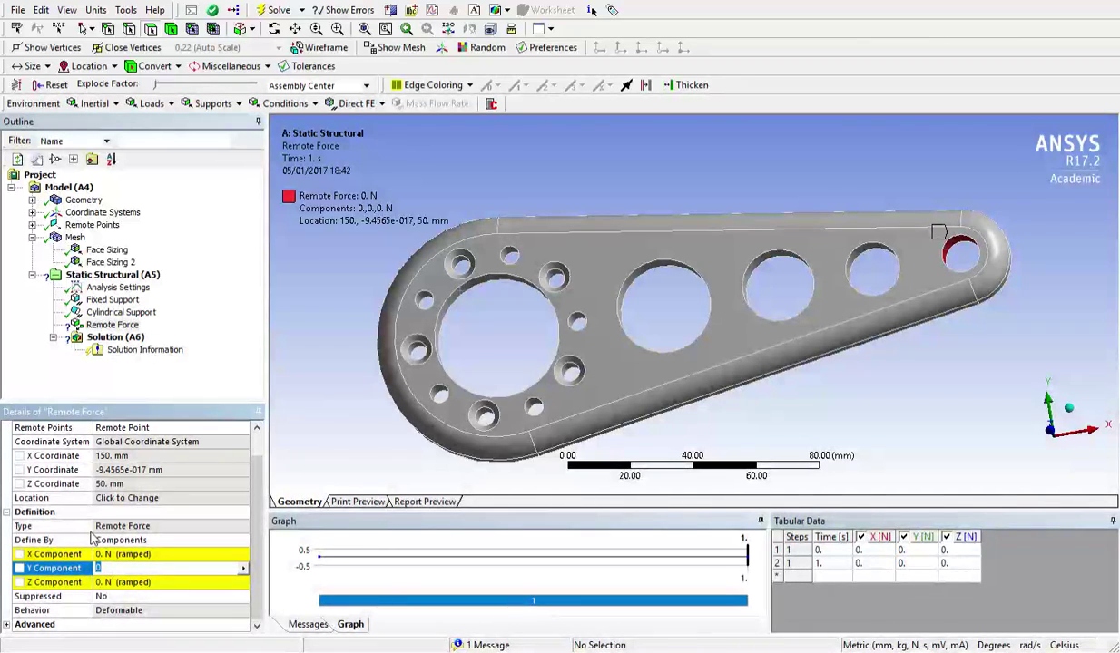
{"action": "type", "text": "-15000"}
{"action": "key", "text": "Return"}
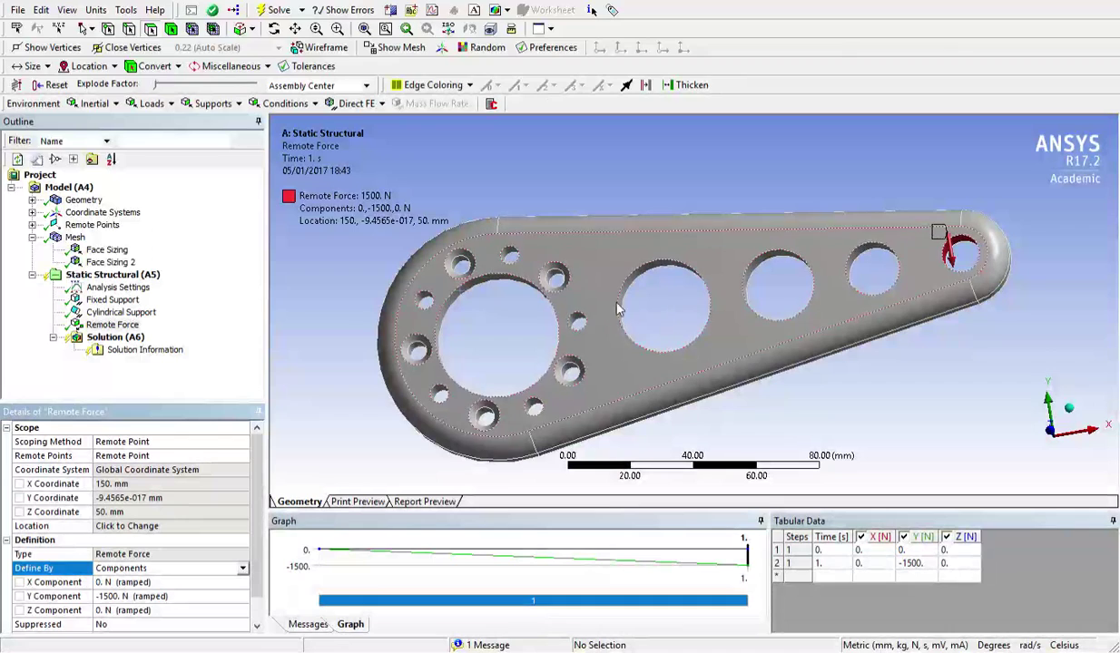
- Add Total Deformation, Equivalent Elastic Strain and Equivalent (von-Mises) Stress results to the solution
{"action": "left_click", "coordinate": [114, 336]}
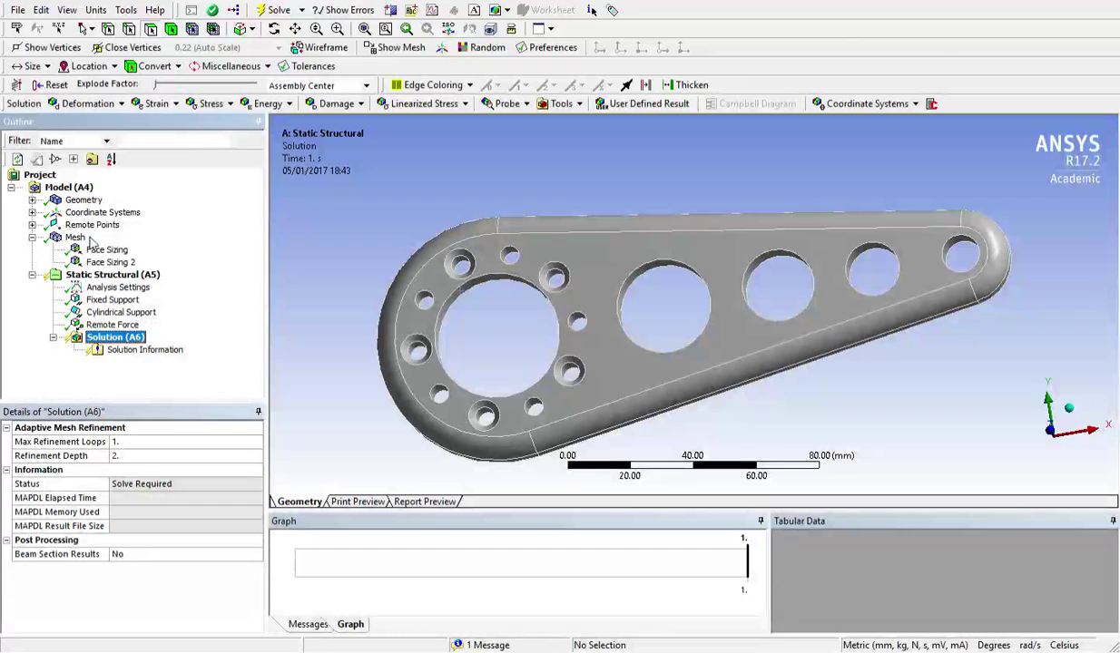
{"action": "left_click", "coordinate": [89, 104]}
{"action": "left_click", "coordinate": [114, 124]}
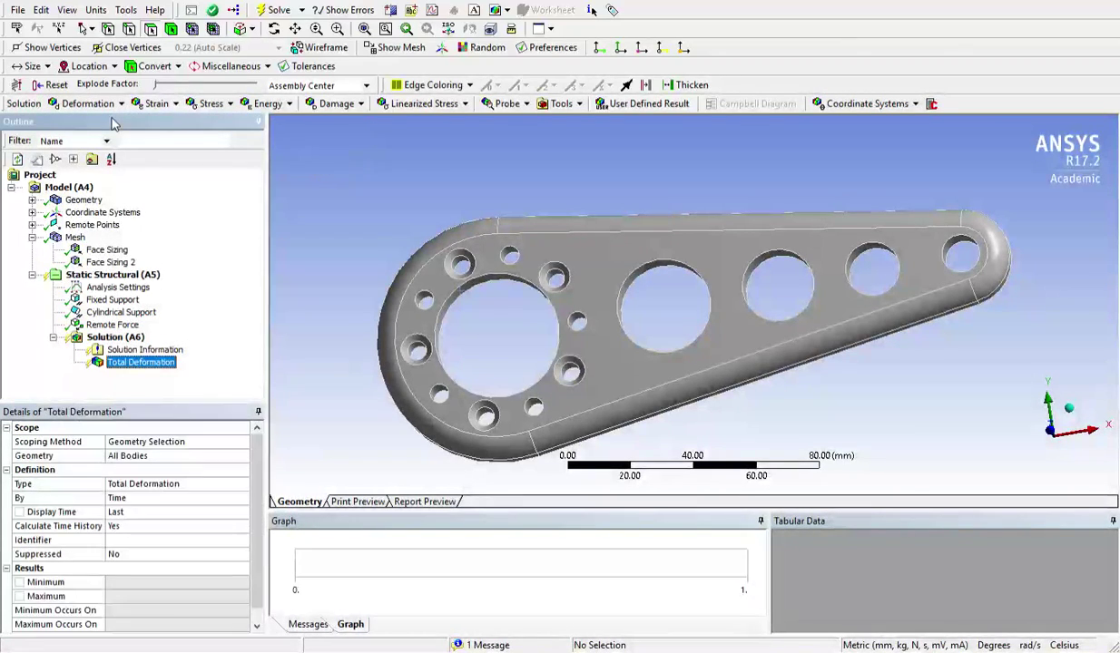
{"action": "left_click", "coordinate": [177, 106]}
{"action": "left_click", "coordinate": [186, 125]}
{"action": "left_click", "coordinate": [208, 103]}
{"action": "left_click", "coordinate": [205, 126]}
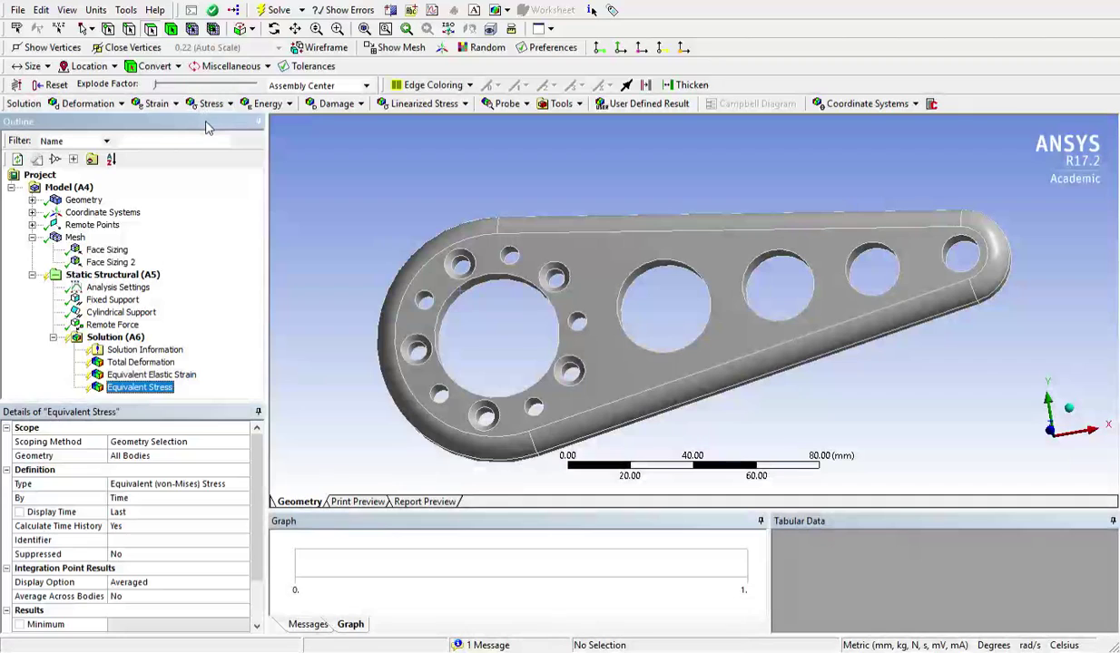
- Solve the static structural analysis to compute the deformation, strain and stress results
{"action": "left_click", "coordinate": [561, 107]}
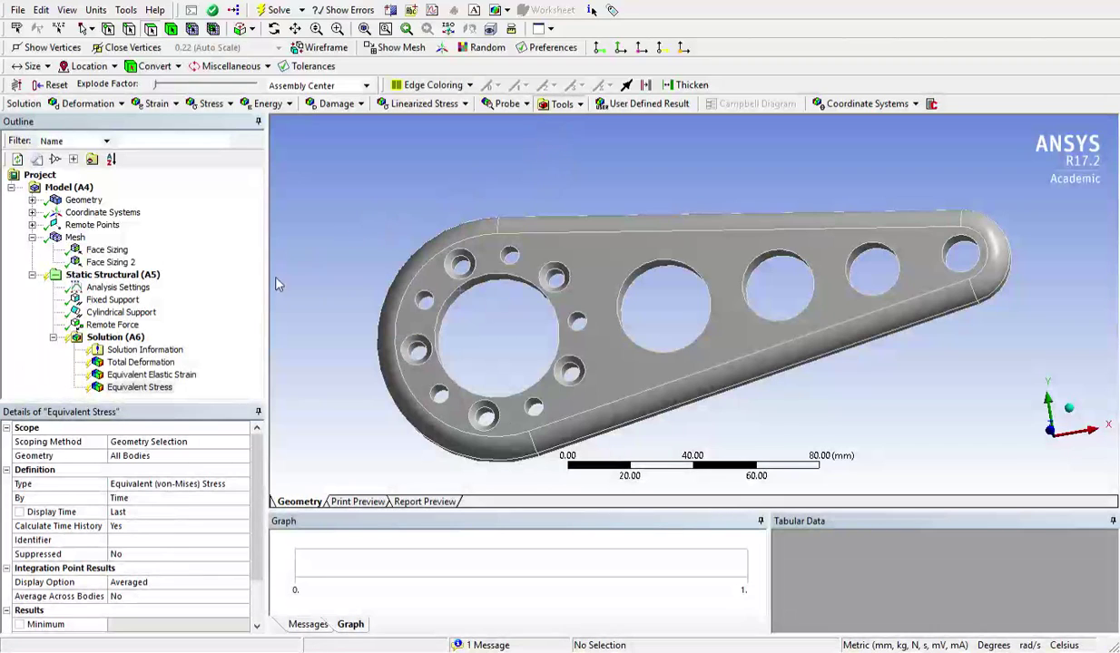
{"action": "left_click", "coordinate": [17, 373]}
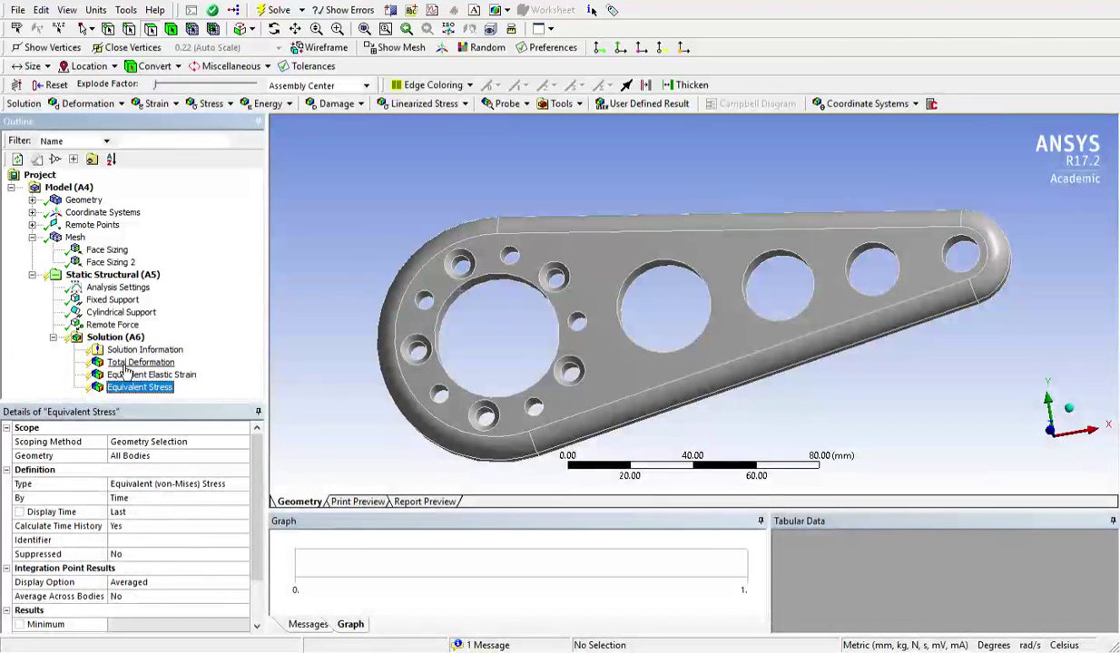
{"action": "left_click", "coordinate": [272, 11]}
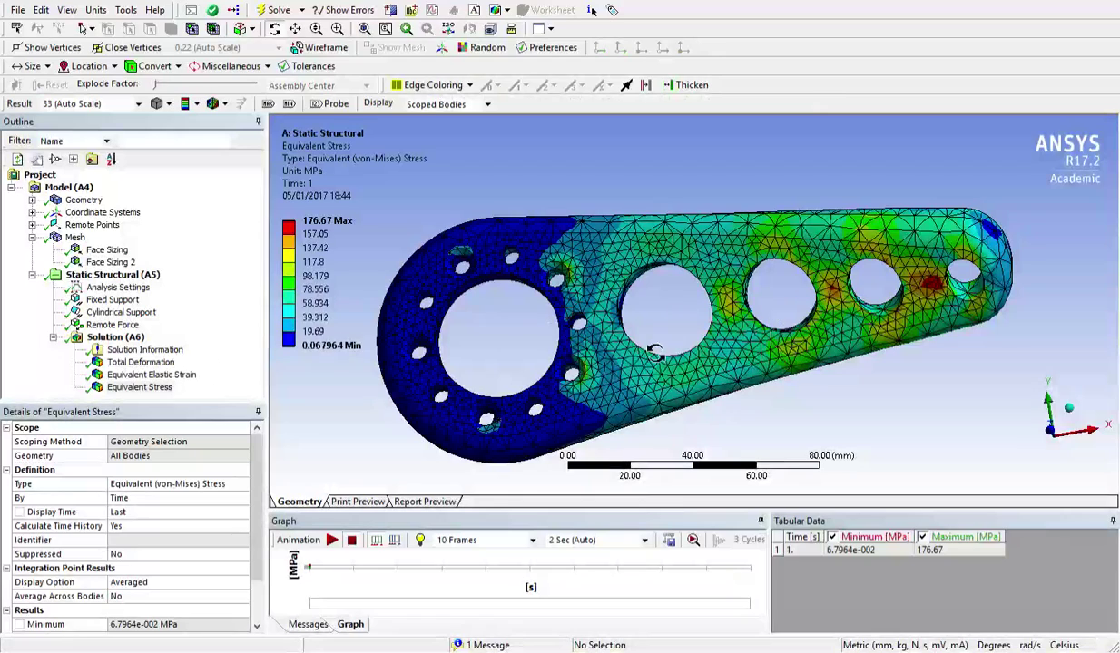
- Review the total deformation from several angles with its animation, and display the equivalent elastic strain and equivalent stress plots
{"action": "left_click", "coordinate": [162, 362]}
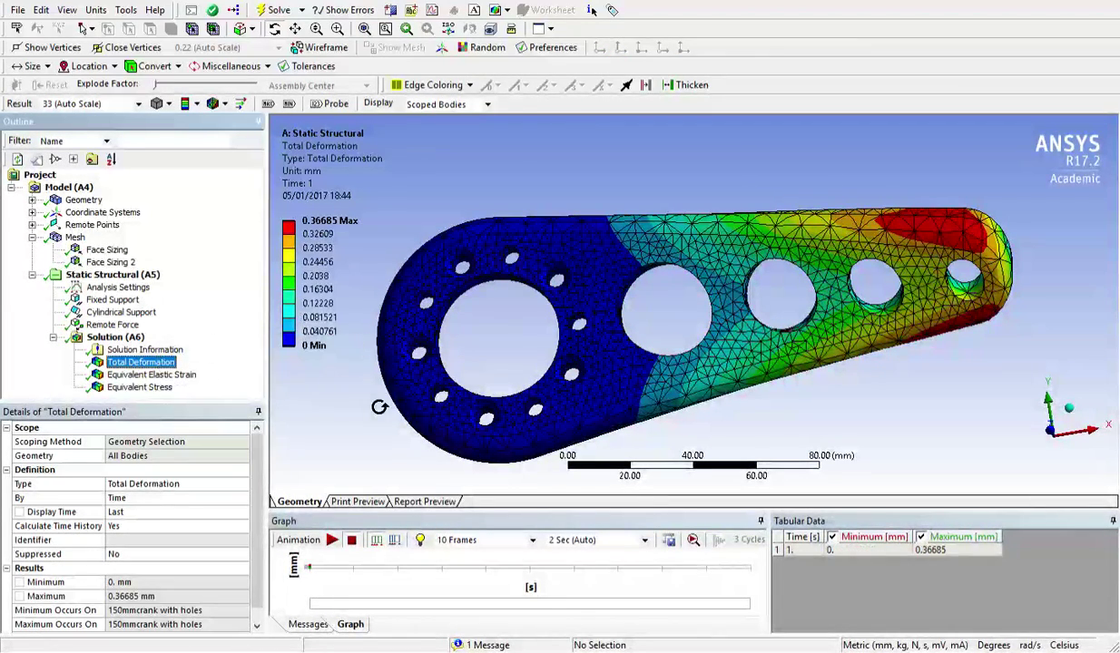
{"action": "left_click_drag", "start_coordinate": [845, 350], "coordinate": [612, 357]}
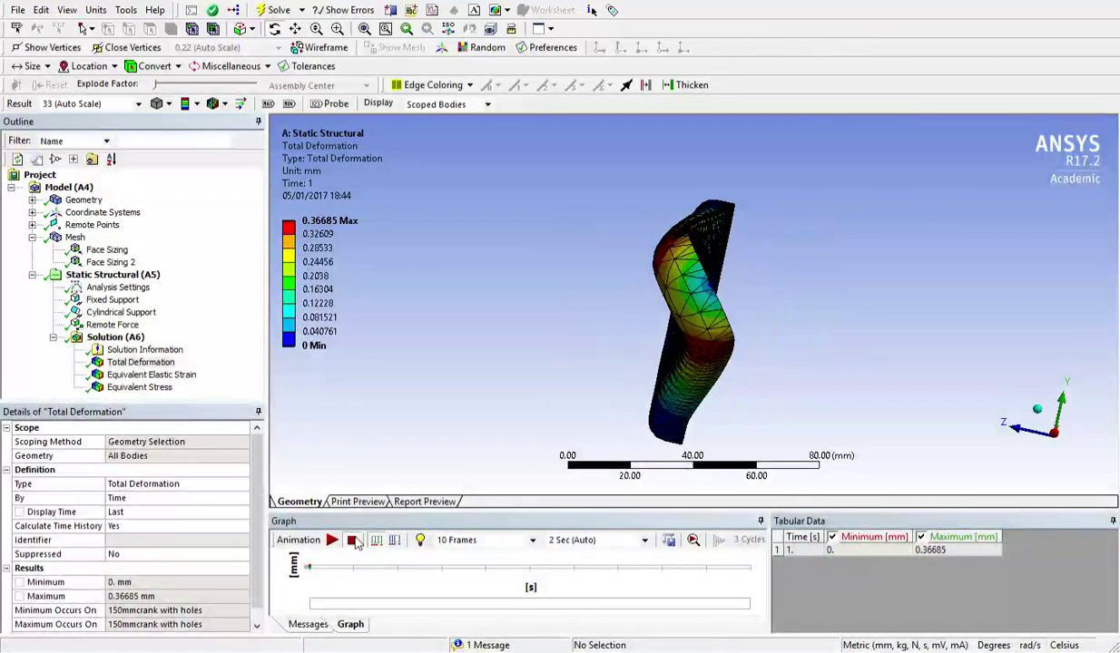
{"action": "left_click", "coordinate": [335, 540]}
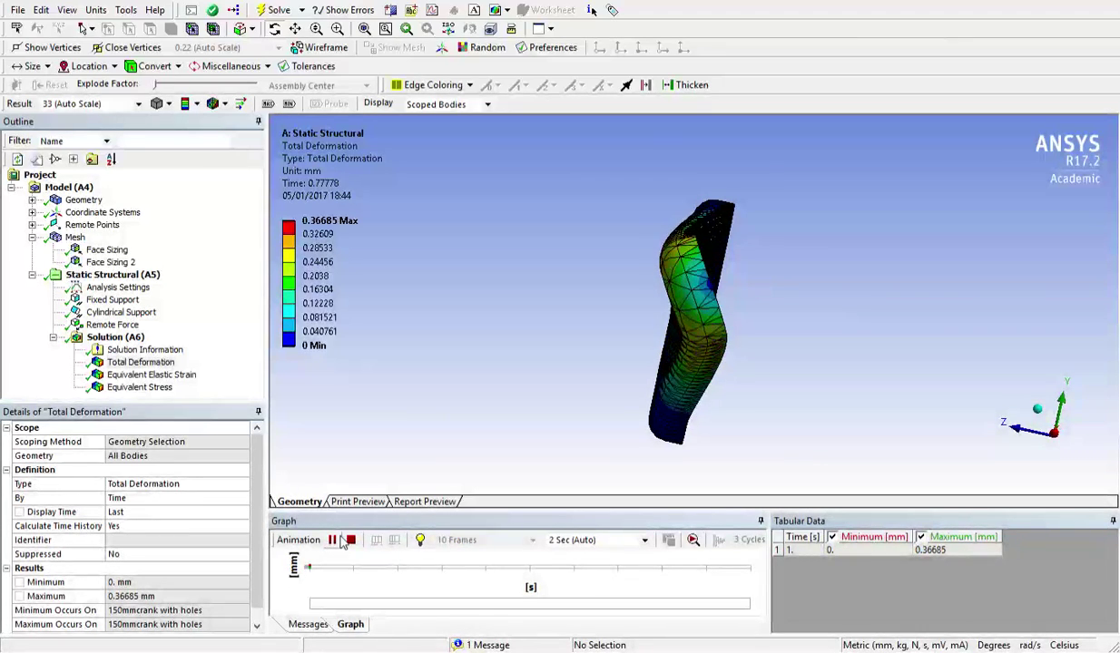
{"action": "left_click", "coordinate": [332, 540]}
{"action": "left_click_drag", "start_coordinate": [566, 368], "coordinate": [777, 400]}
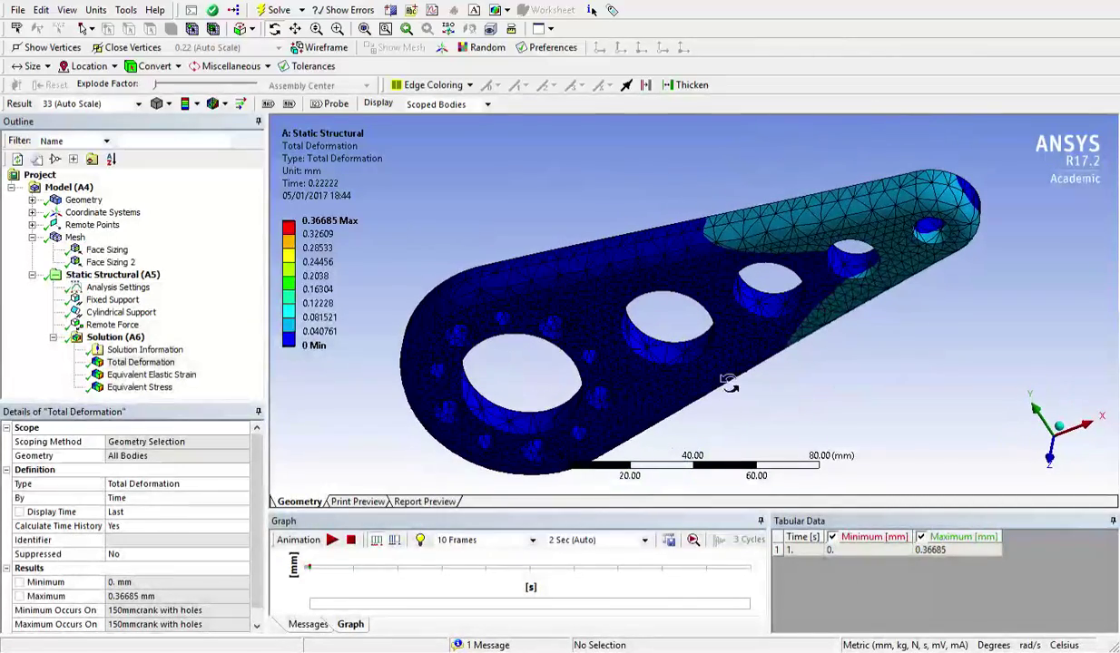
{"action": "left_click", "coordinate": [147, 375]}
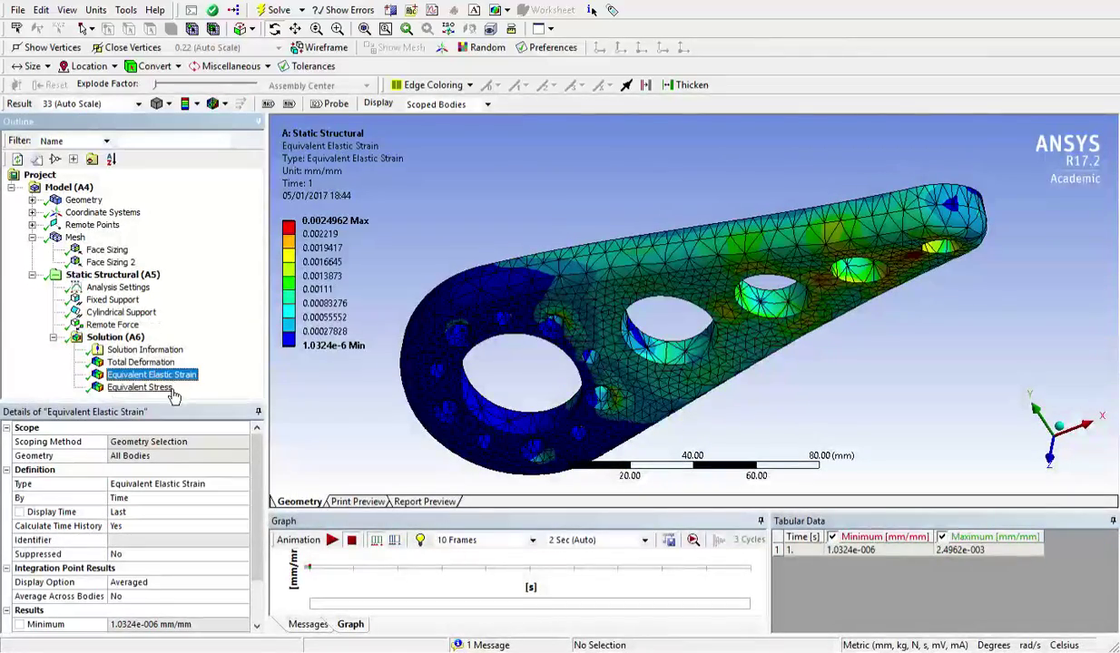
{"action": "left_click", "coordinate": [170, 390]}
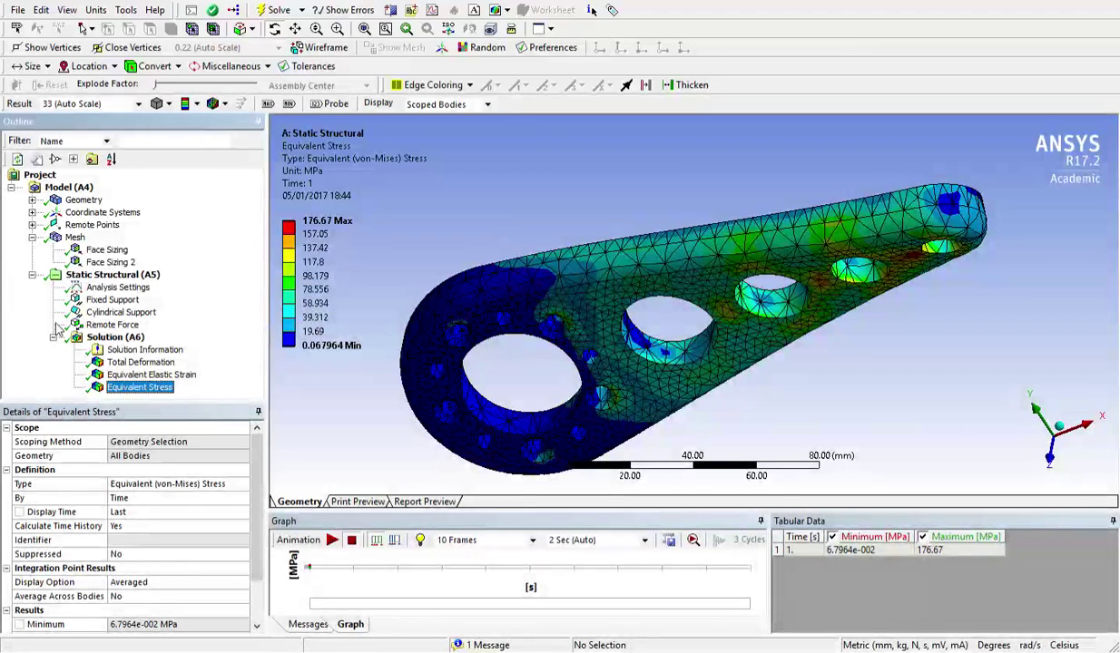
- Generate the report preview and examine its model image, geometry properties and statistics, and the Solution section
{"action": "left_click", "coordinate": [419, 501]}
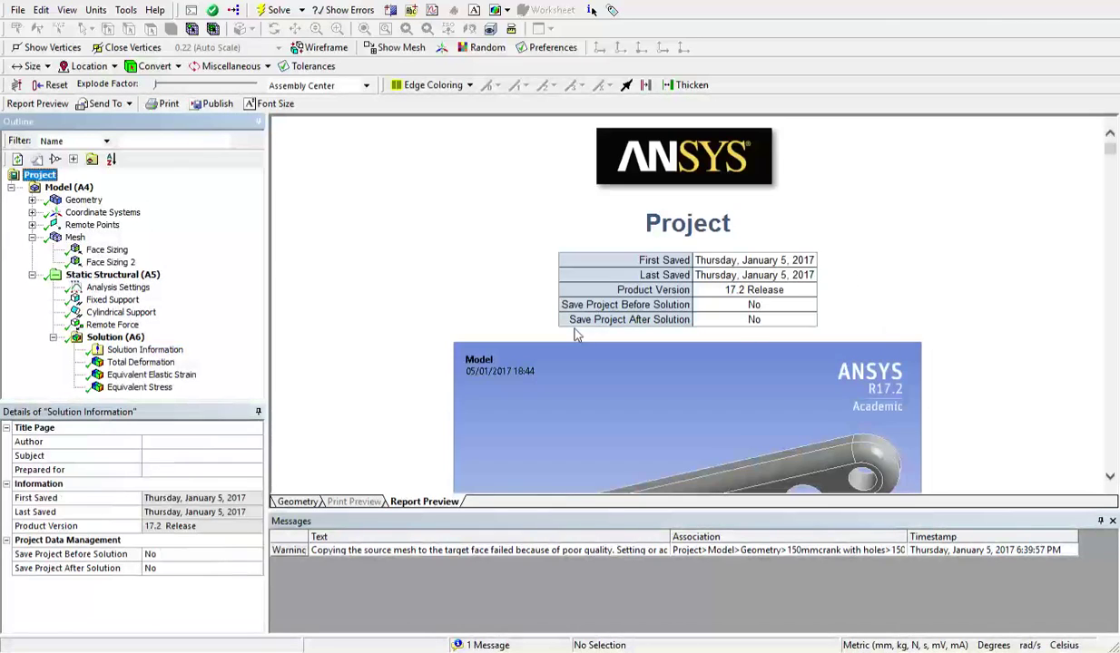
{"action": "scroll", "coordinate": [599, 313], "scroll_direction": "down", "scroll_amount": 5}
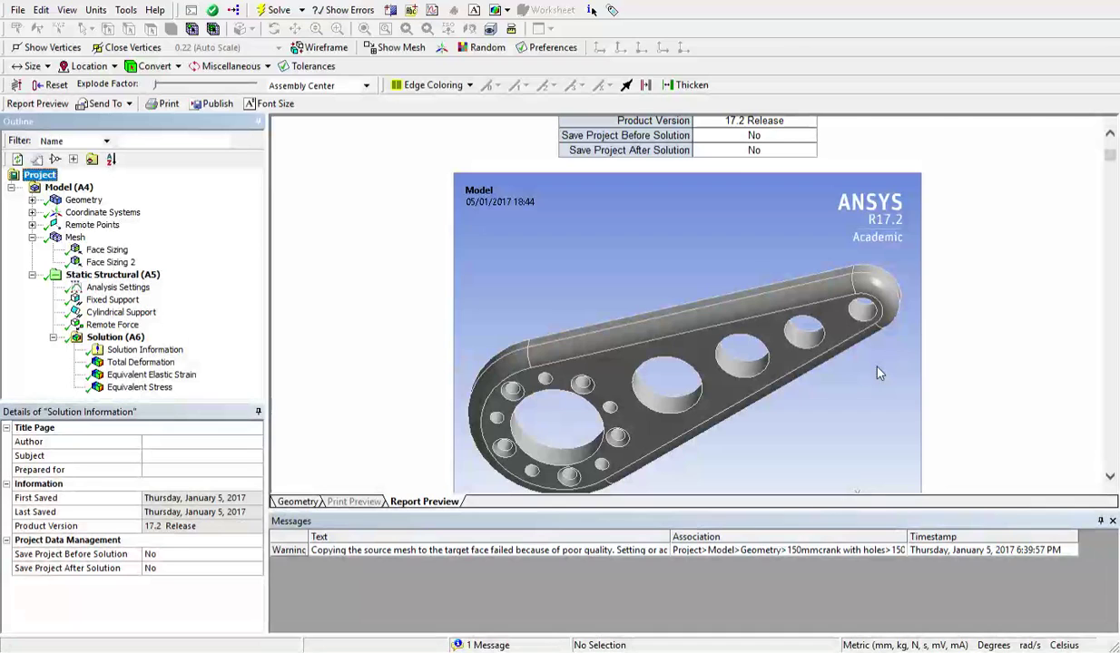
{"action": "scroll", "coordinate": [944, 263], "scroll_direction": "down", "scroll_amount": 5}
{"action": "scroll", "coordinate": [942, 273], "scroll_direction": "down", "scroll_amount": 4}
{"action": "scroll", "coordinate": [942, 280], "scroll_direction": "up", "scroll_amount": 6}
{"action": "scroll", "coordinate": [945, 280], "scroll_direction": "up", "scroll_amount": 2}
{"action": "scroll", "coordinate": [908, 308], "scroll_direction": "down", "scroll_amount": 6}
{"action": "scroll", "coordinate": [685, 430], "scroll_direction": "down", "scroll_amount": 8}
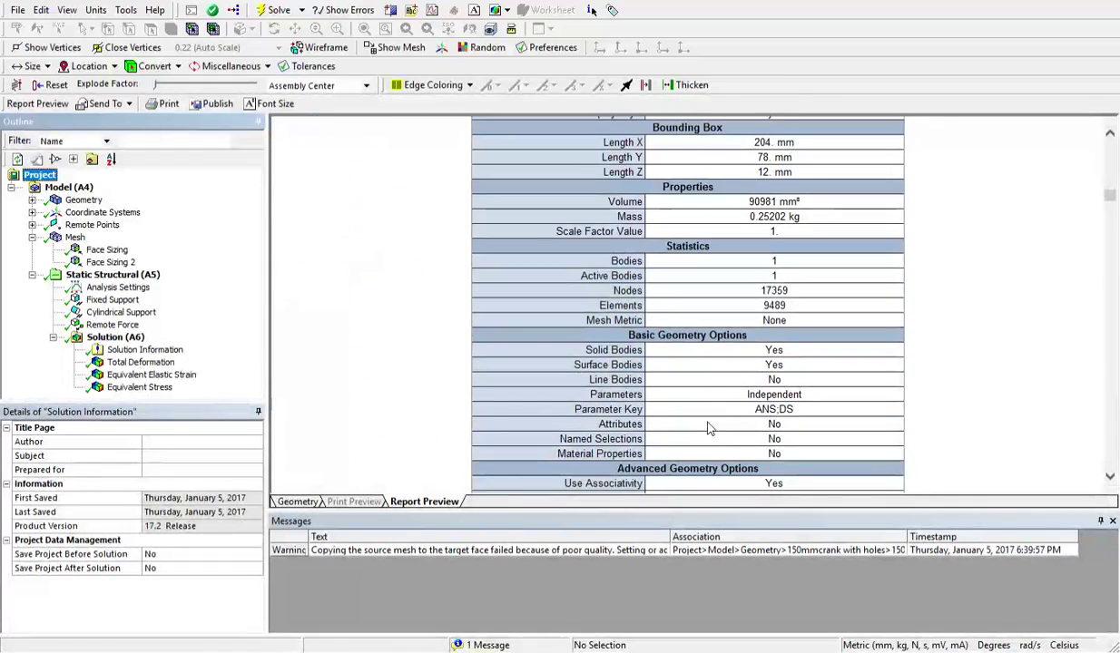
{"action": "scroll", "coordinate": [699, 301], "scroll_direction": "up", "scroll_amount": 3}
{"action": "scroll", "coordinate": [826, 302], "scroll_direction": "down", "scroll_amount": 1}
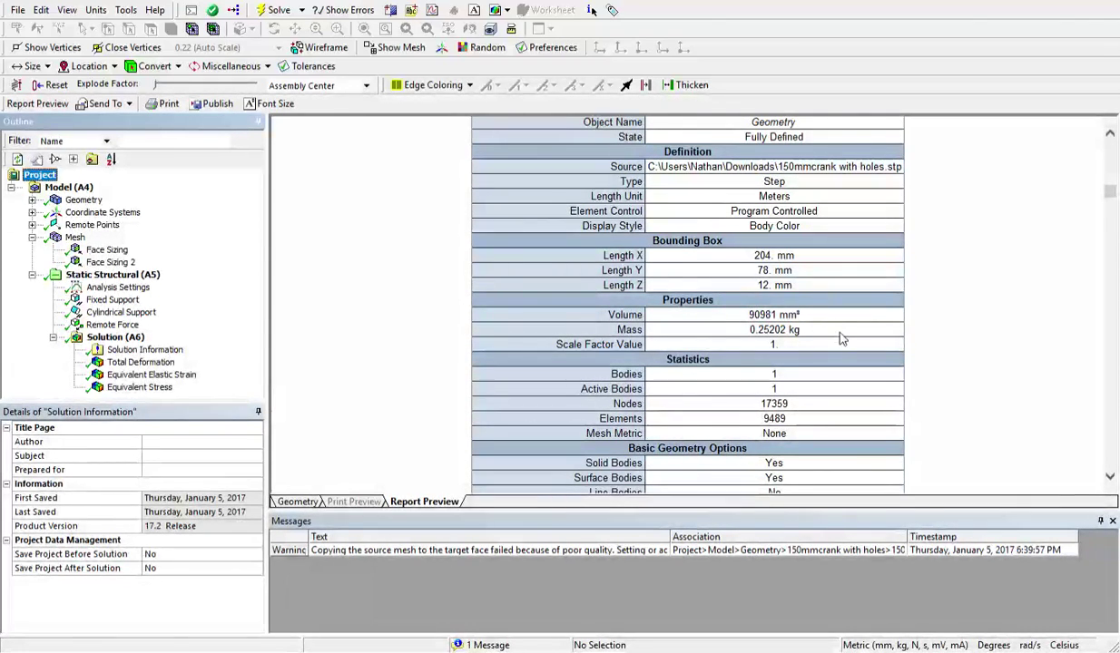
{"action": "scroll", "coordinate": [842, 338], "scroll_direction": "down", "scroll_amount": 3}
{"action": "scroll", "coordinate": [829, 390], "scroll_direction": "down", "scroll_amount": 3}
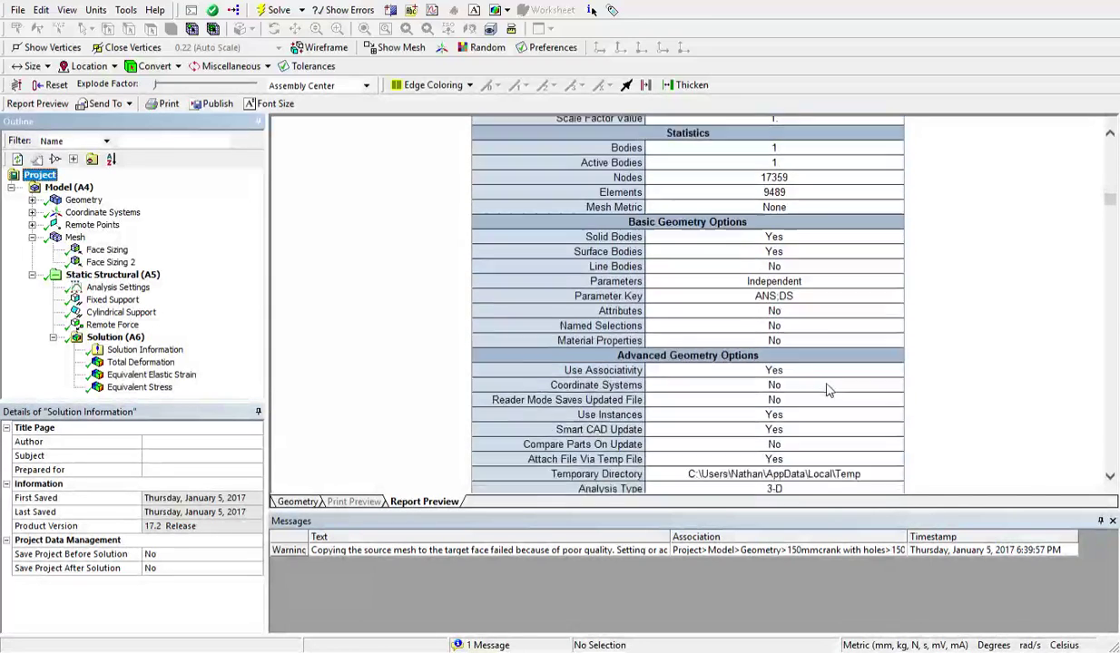
{"action": "scroll", "coordinate": [828, 390], "scroll_direction": "down", "scroll_amount": 1}
{"action": "left_click", "coordinate": [110, 337]}
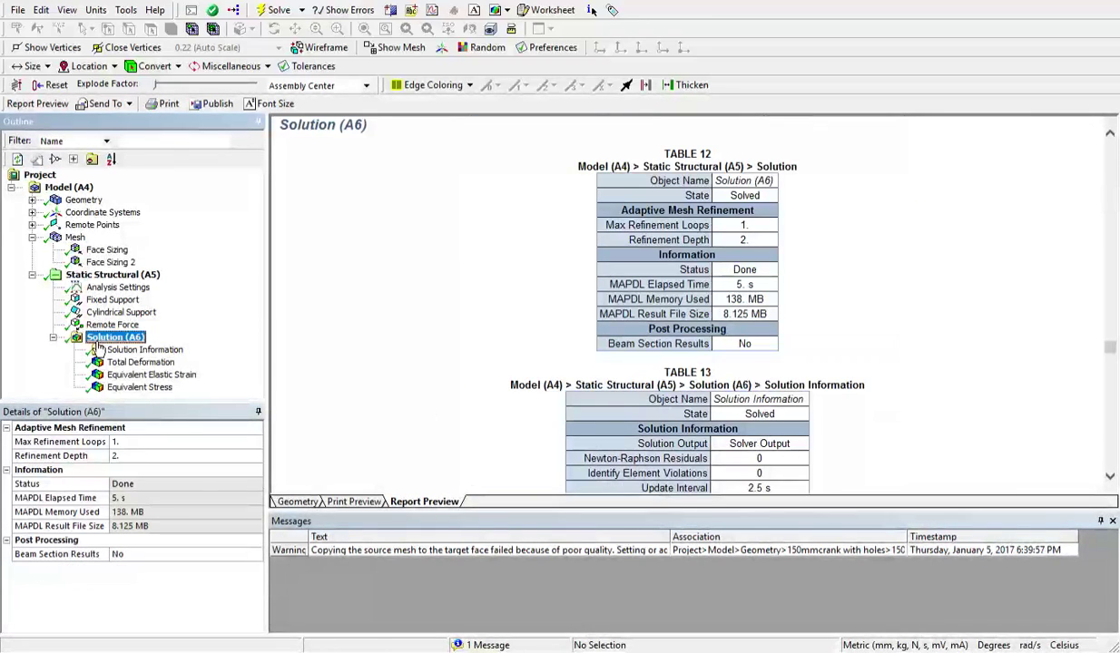